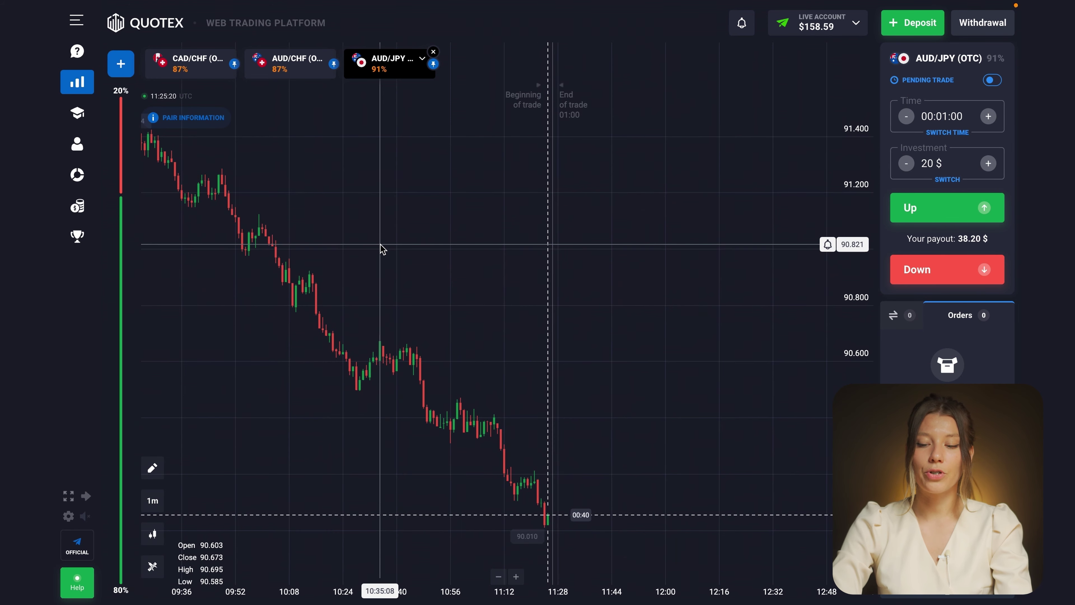
# Zoom out and pan the AUD/JPY chart to the latest candles, leaving room after the last one
pyautogui.scroll(-4, 439, 219)
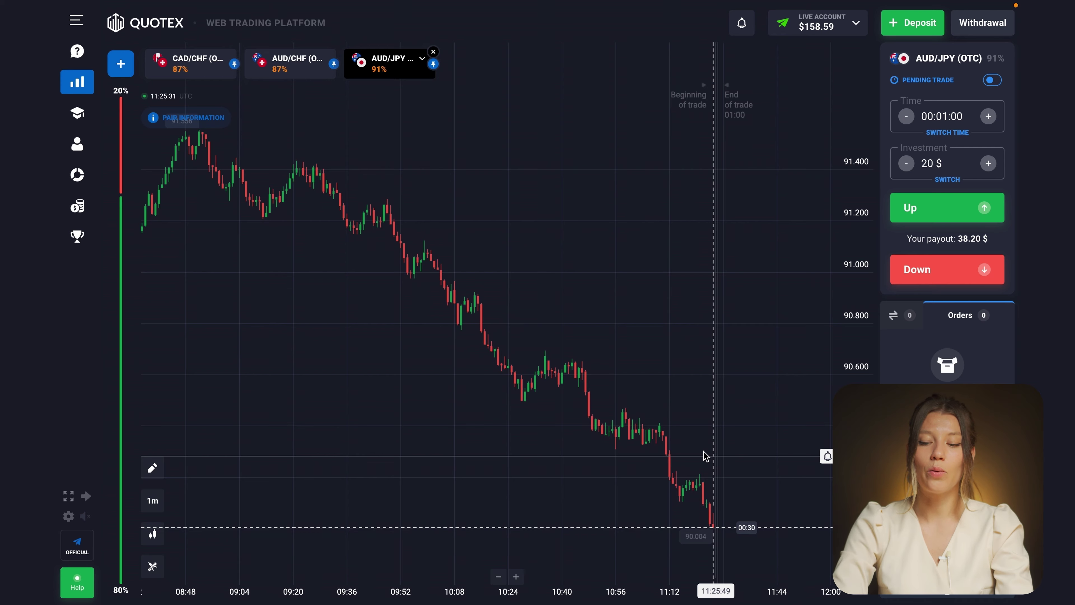
pyautogui.scroll(3, 648, 344)
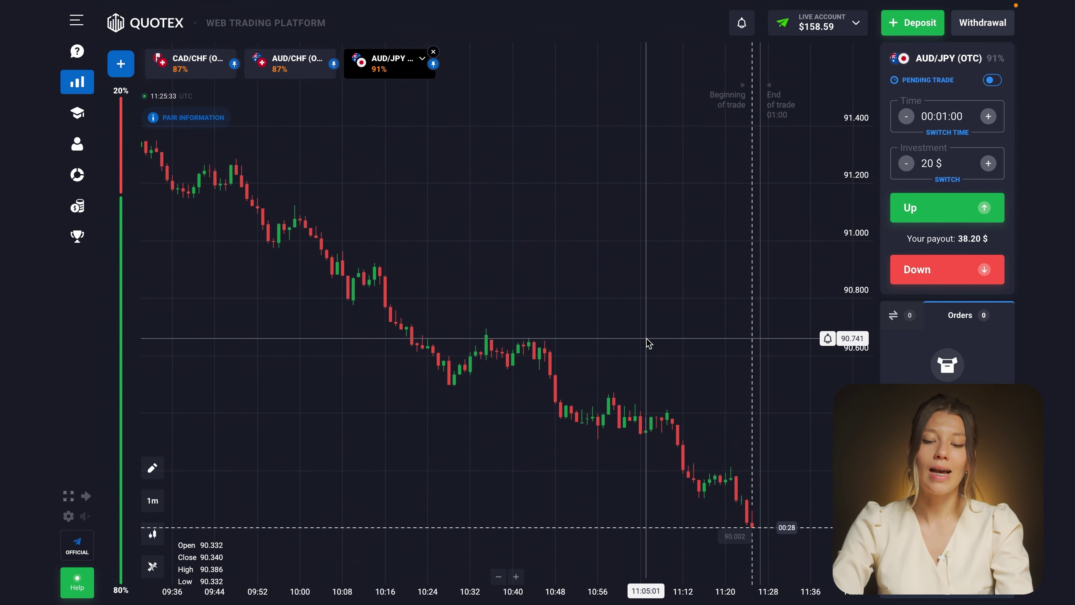
pyautogui.scroll(3, 647, 338)
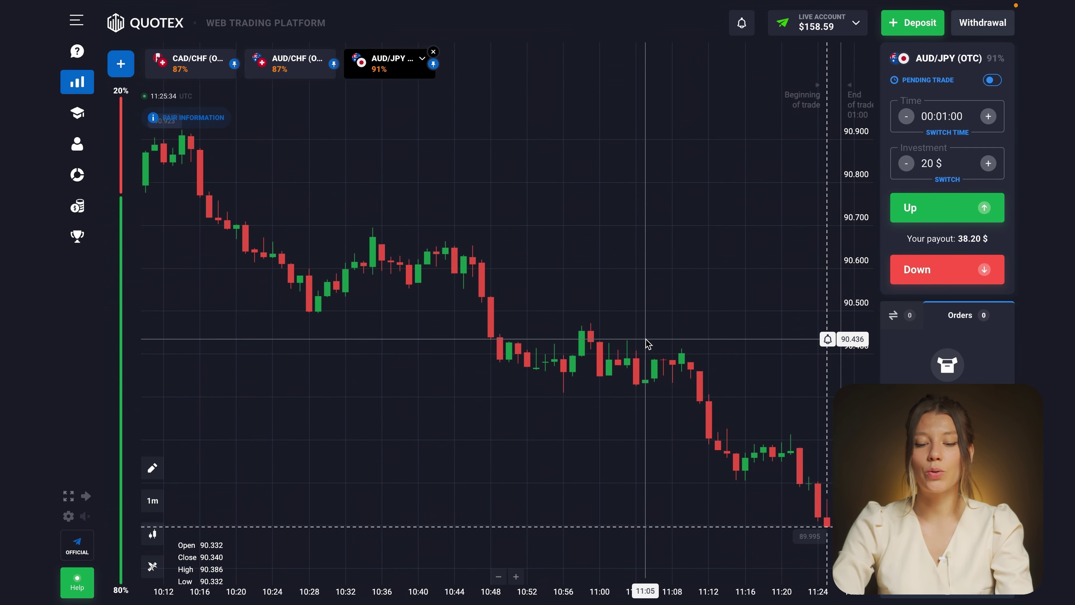
pyautogui.moveTo(672, 345); pyautogui.dragTo(581, 308)
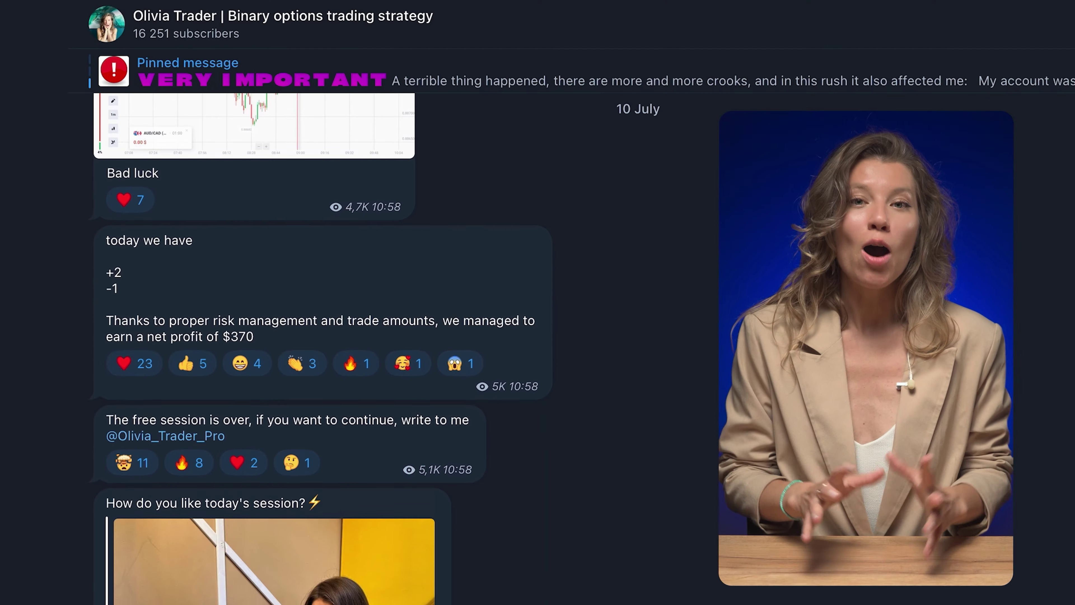
pyautogui.scroll(-20, 271, 348)
pyautogui.scroll(-20, 271, 347)
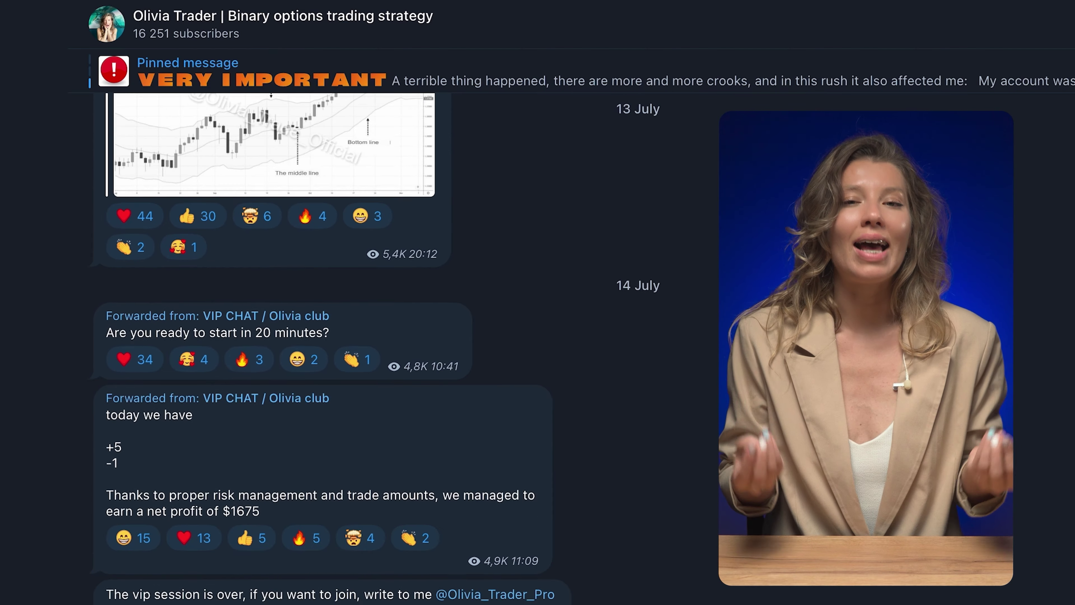
pyautogui.scroll(-20, 271, 347)
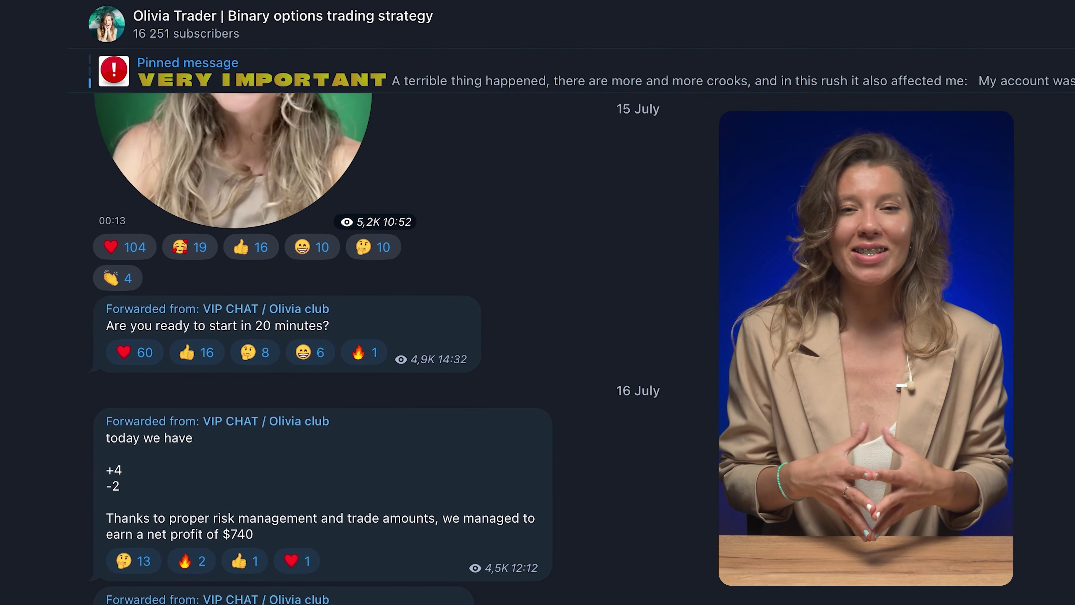
pyautogui.scroll(-20, 271, 348)
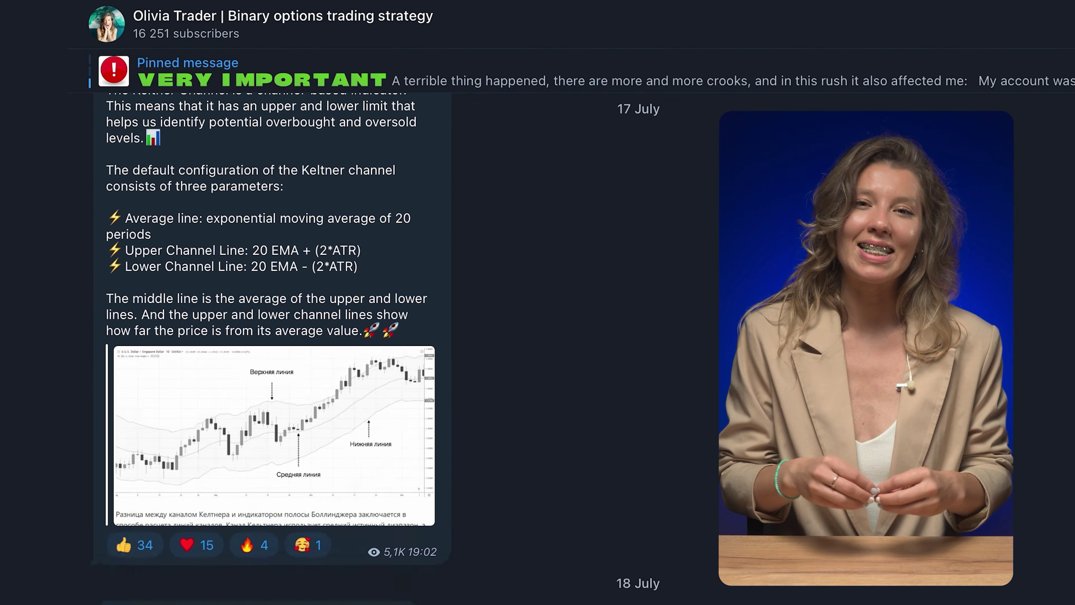
pyautogui.scroll(-20, 271, 347)
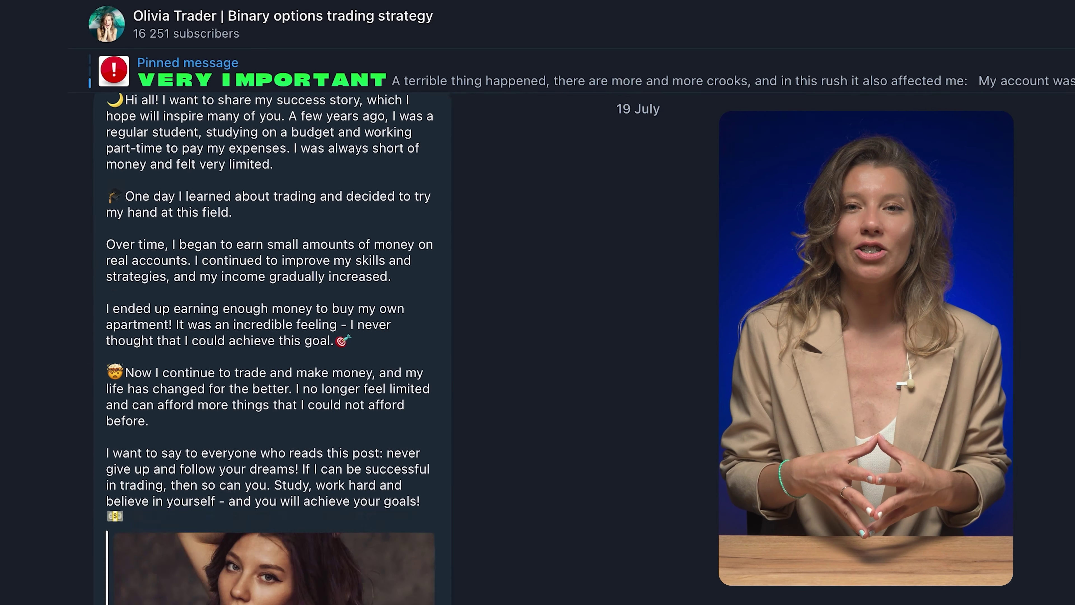
pyautogui.scroll(-20, 271, 347)
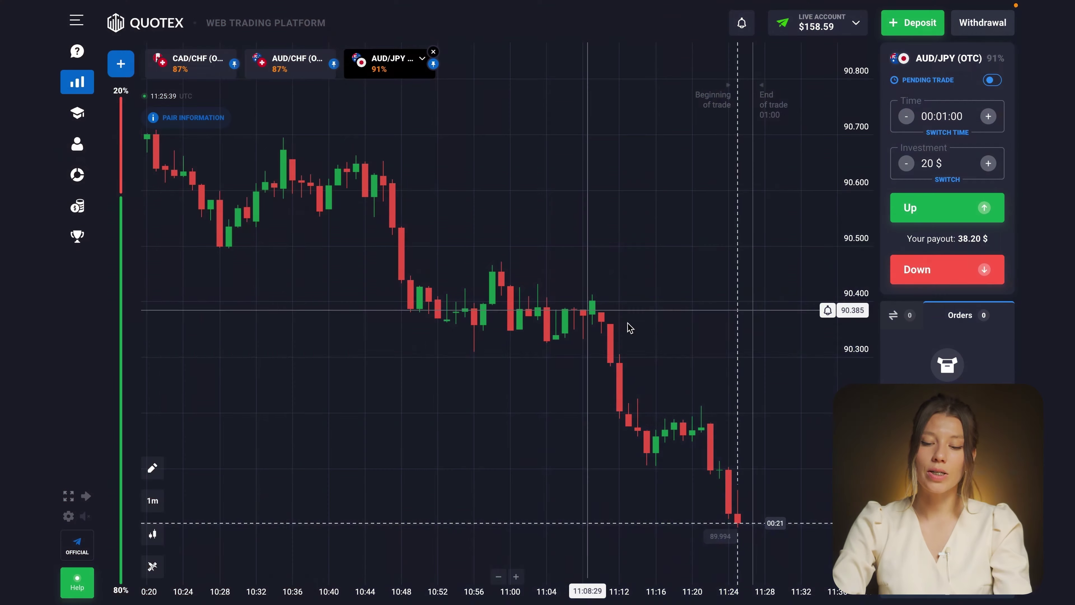
pyautogui.moveTo(755, 374); pyautogui.dragTo(572, 361)
pyautogui.scroll(-5, 572, 361)
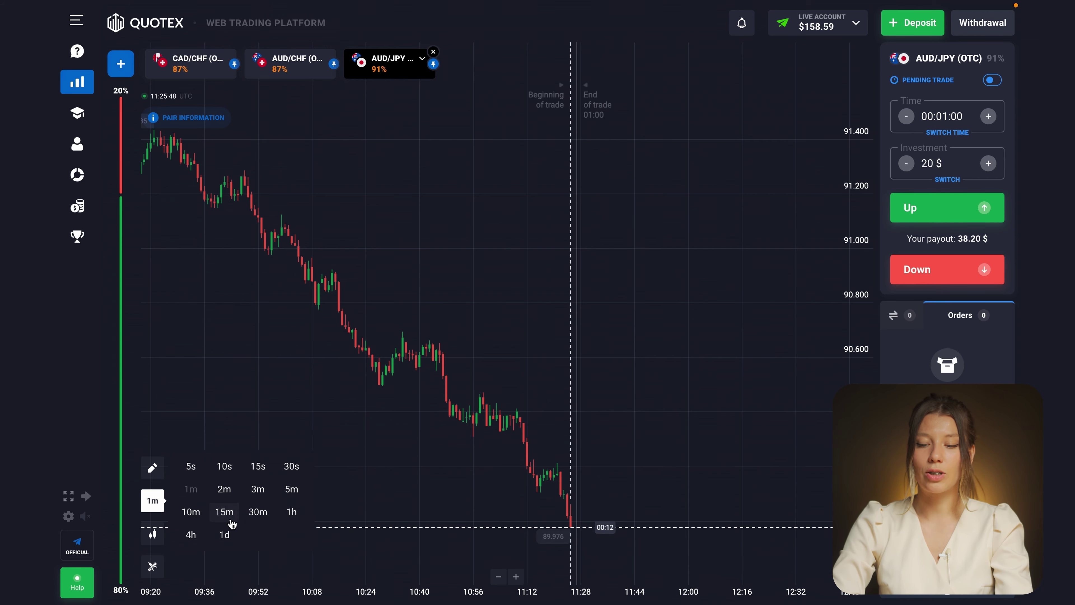
# Switch AUD/JPY to 15-minute, then hourly candles, and pan through the hourly history
pyautogui.click(231, 520)
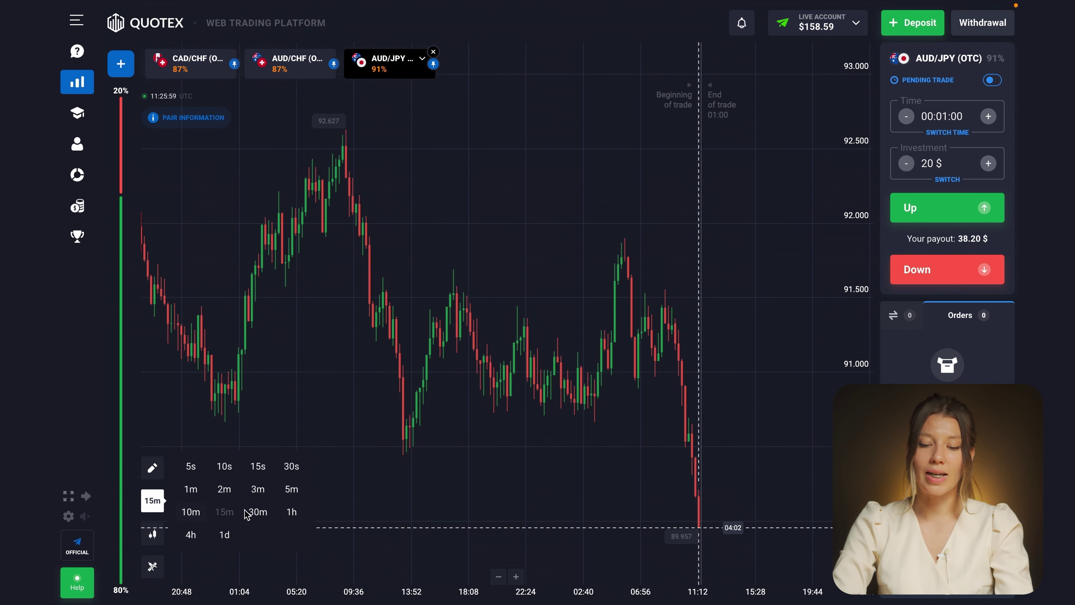
pyautogui.click(292, 513)
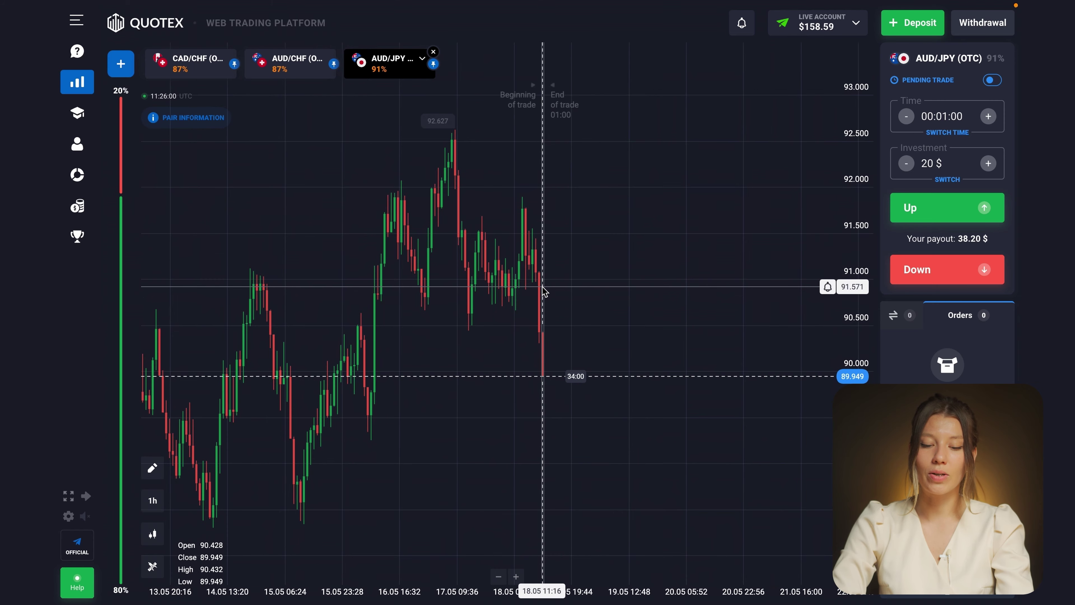
pyautogui.moveTo(520, 388); pyautogui.dragTo(614, 356)
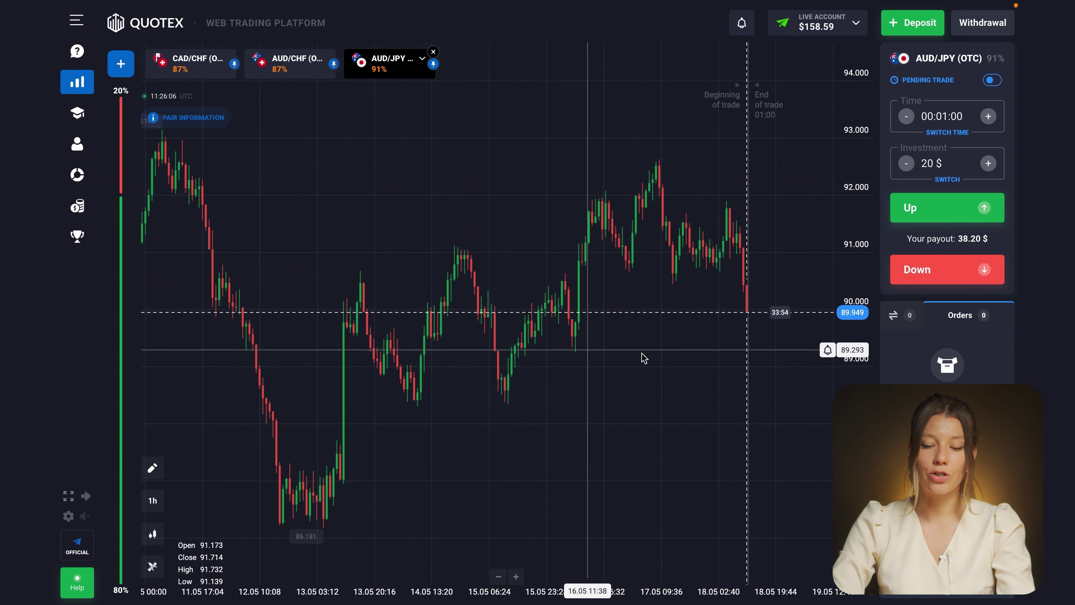
pyautogui.moveTo(759, 341); pyautogui.dragTo(698, 336)
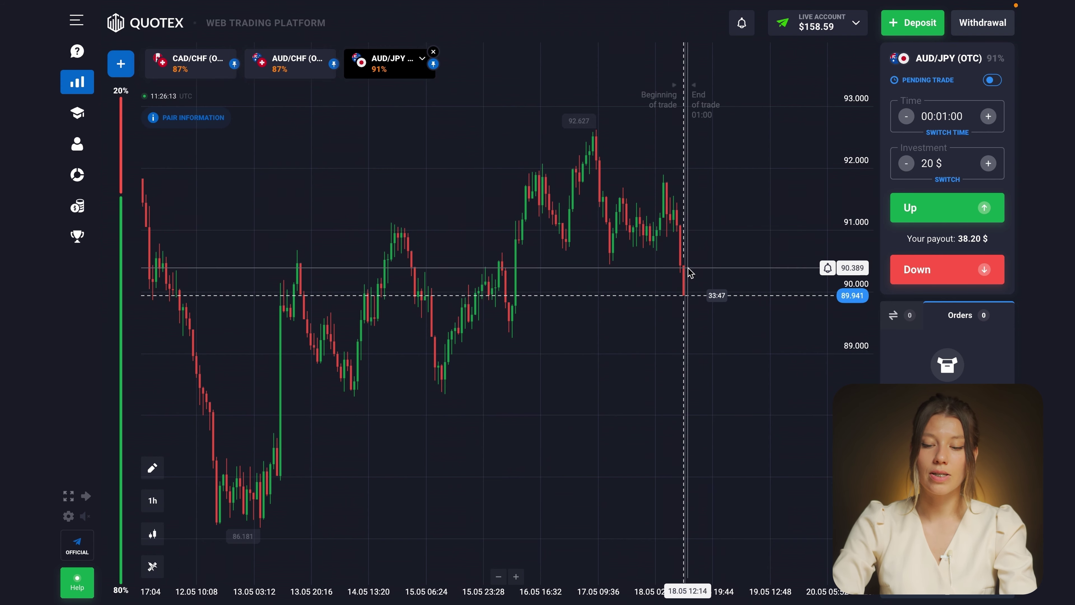
pyautogui.scroll(3, 721, 283)
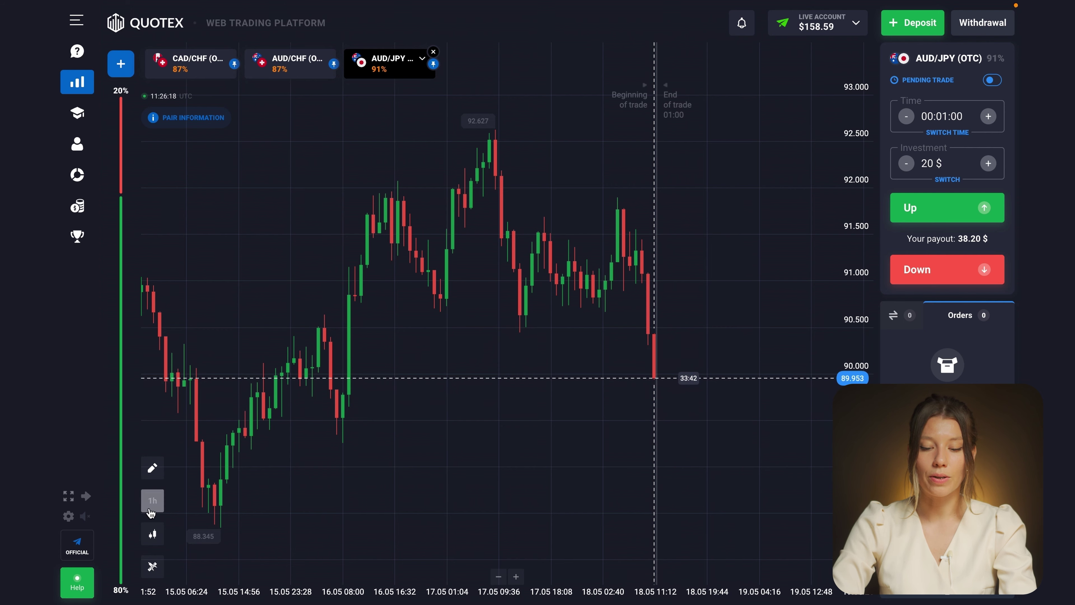
# Return AUD/JPY to 1-minute candles and pan between earlier and latest candles
pyautogui.click(190, 489)
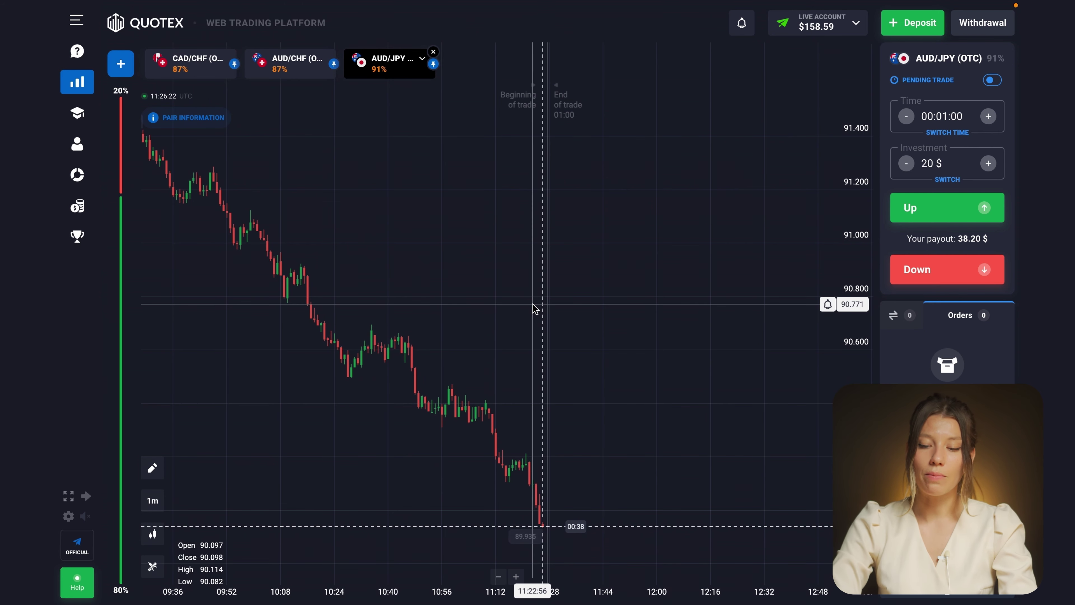
pyautogui.moveTo(295, 221); pyautogui.dragTo(406, 195)
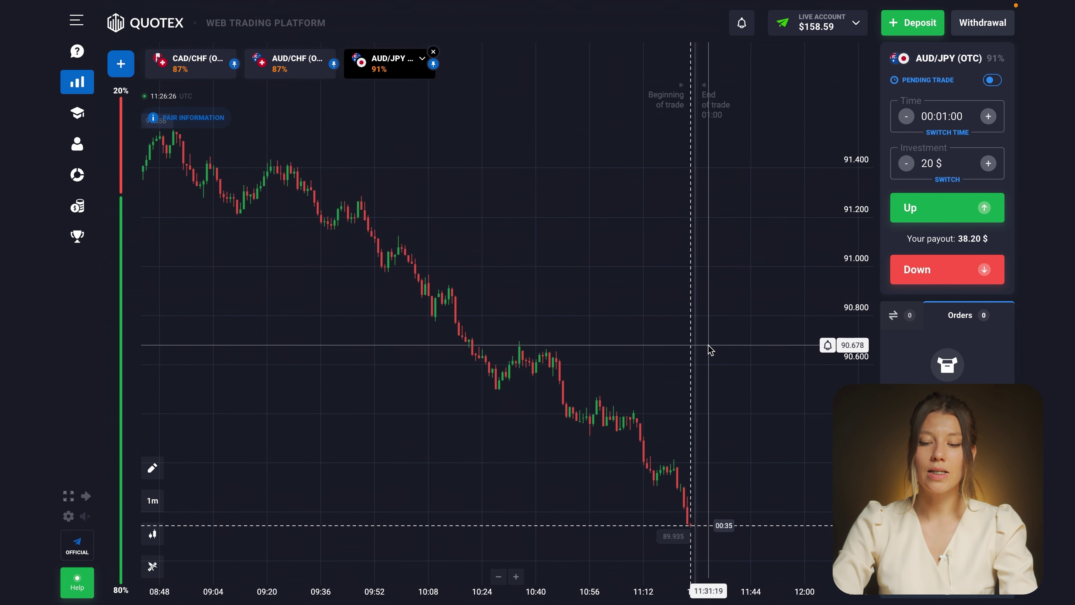
pyautogui.moveTo(710, 351); pyautogui.dragTo(475, 312)
pyautogui.scroll(5, 645, 313)
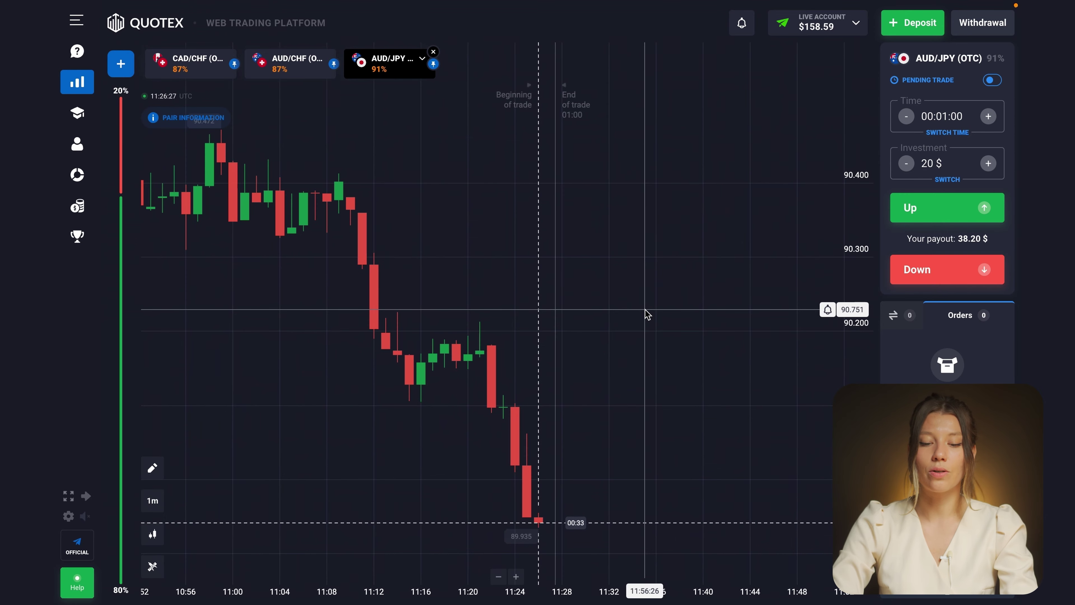
pyautogui.moveTo(383, 305); pyautogui.dragTo(547, 285)
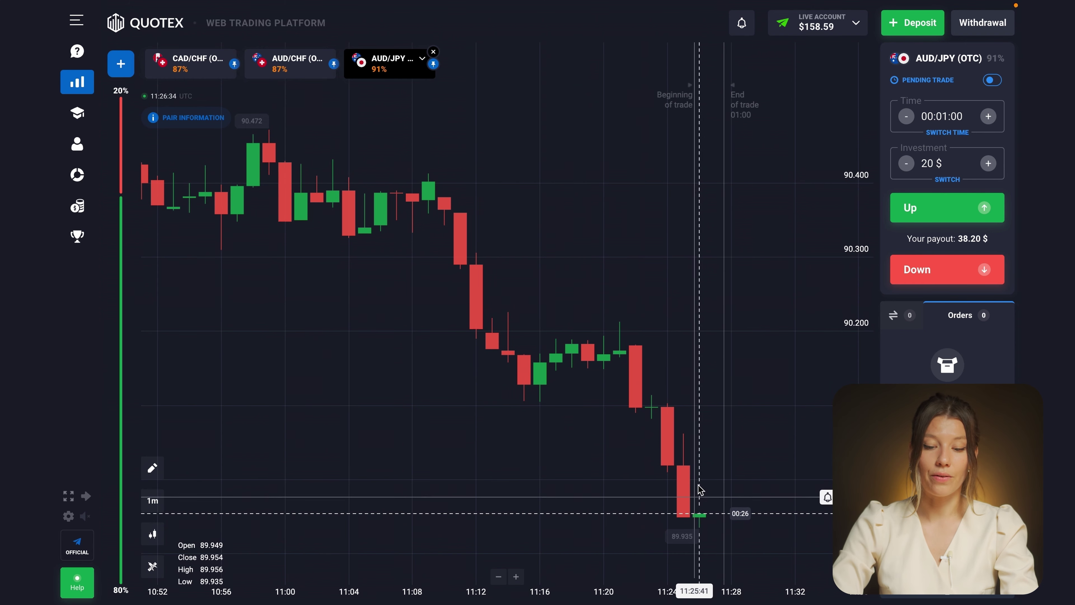
pyautogui.moveTo(680, 402); pyautogui.dragTo(516, 403)
pyautogui.scroll(3, 615, 434)
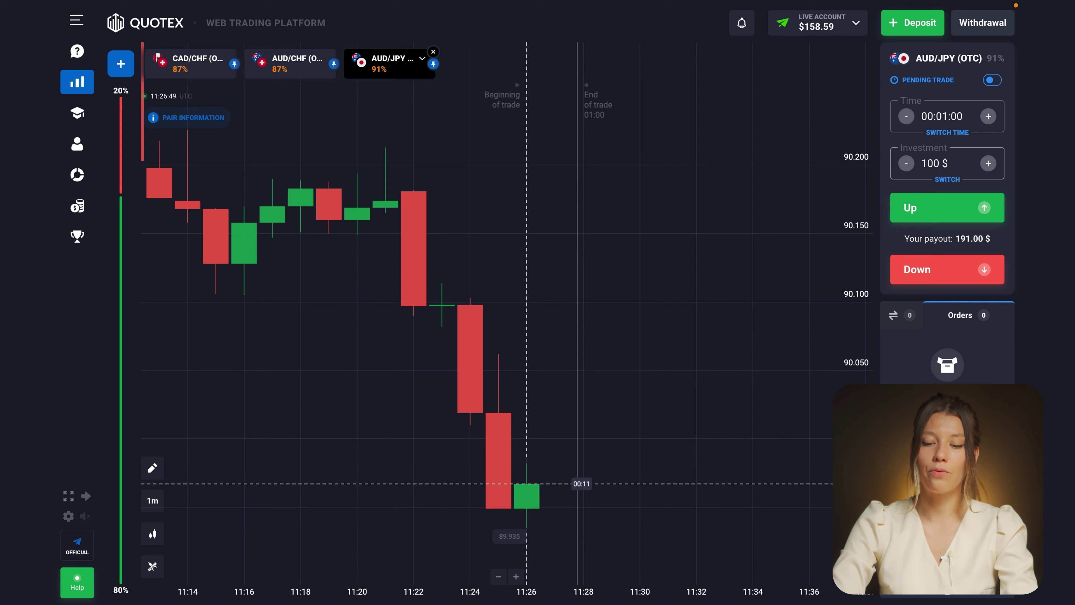
# Place a 100 $ one-minute Up trade on AUD/JPY, zooming out while it runs
pyautogui.click(949, 207)
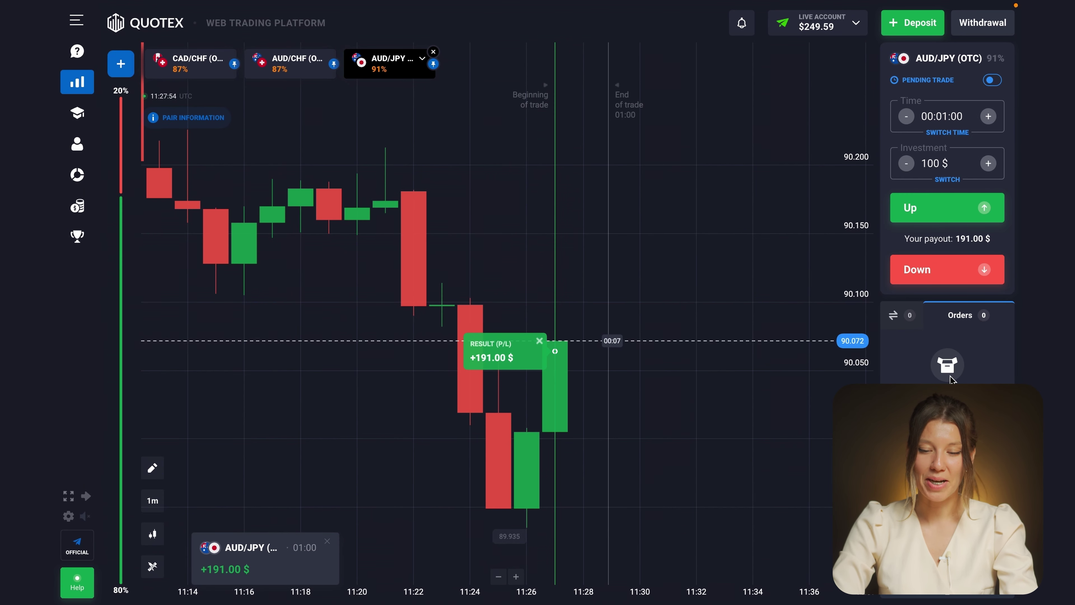
pyautogui.scroll(-3, 657, 405)
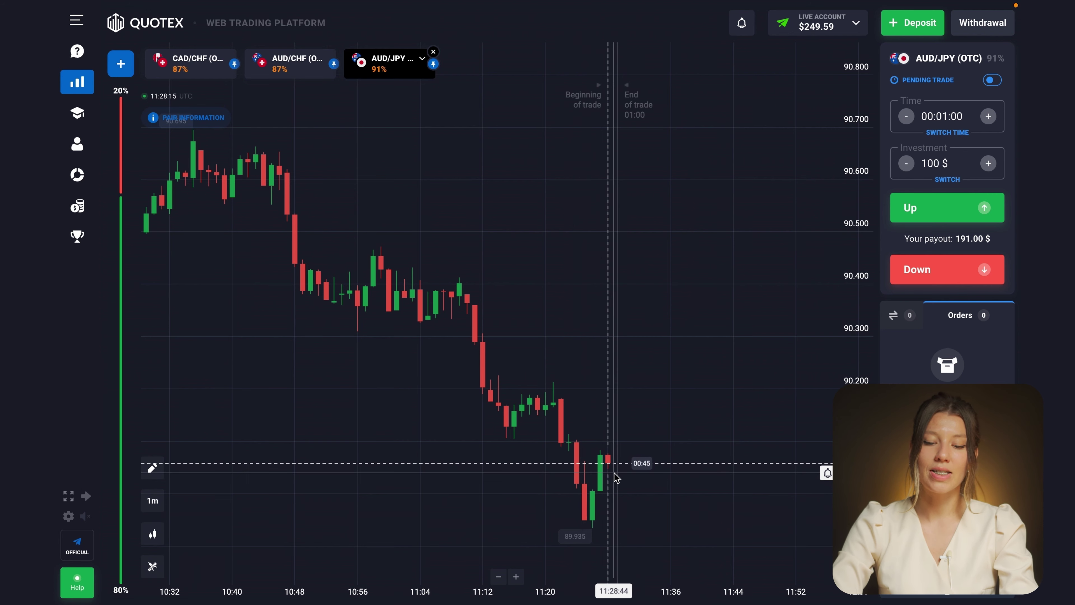
pyautogui.scroll(-3, 616, 478)
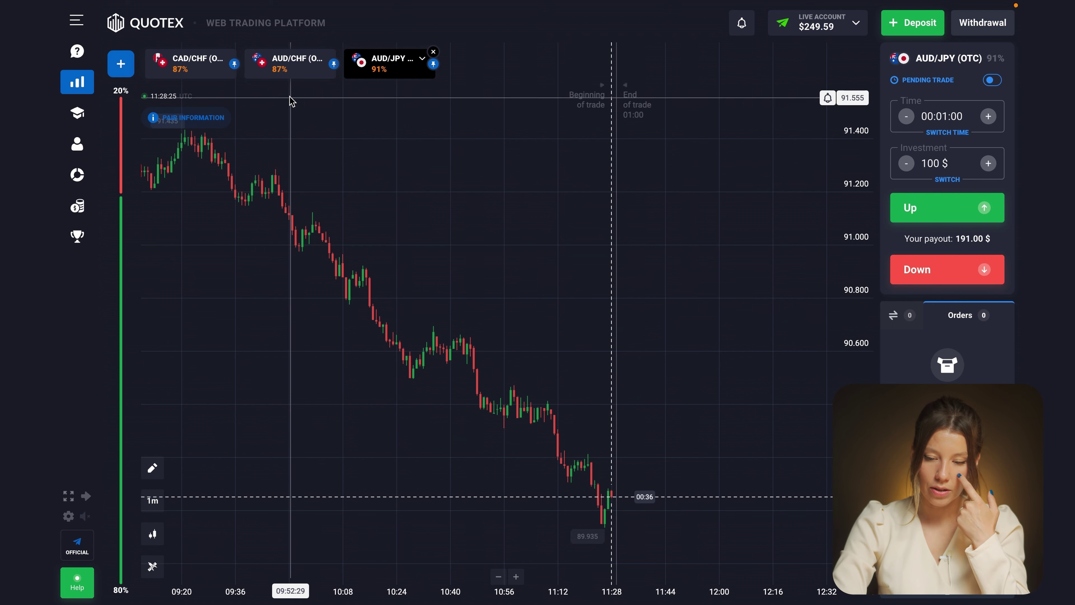
# Switch to the AUD/CHF (OTC) chart and pan and zoom to its latest candles
pyautogui.click(288, 76)
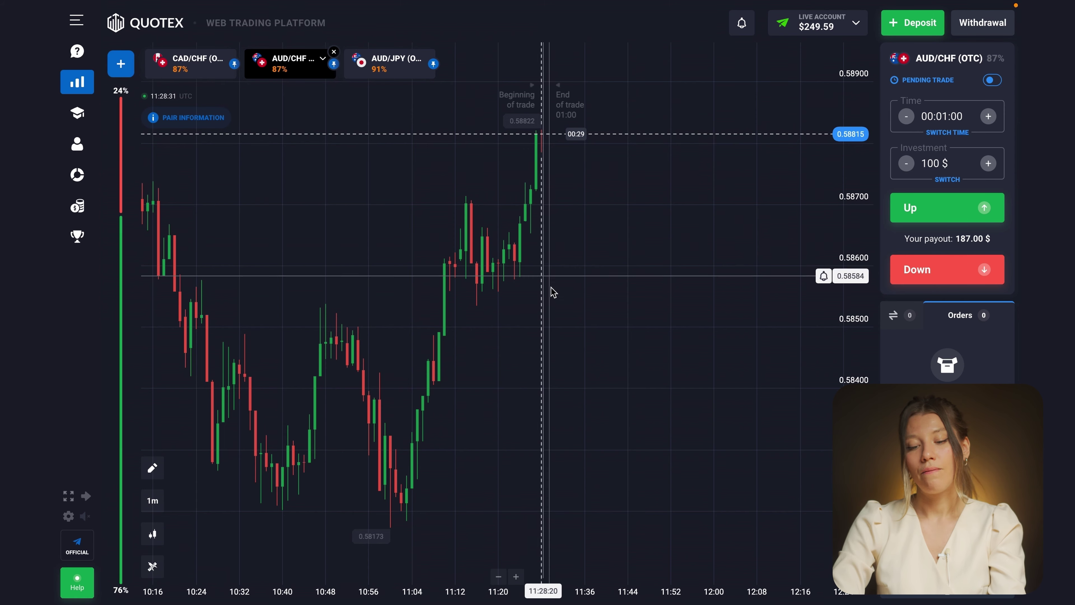
pyautogui.scroll(-4, 569, 320)
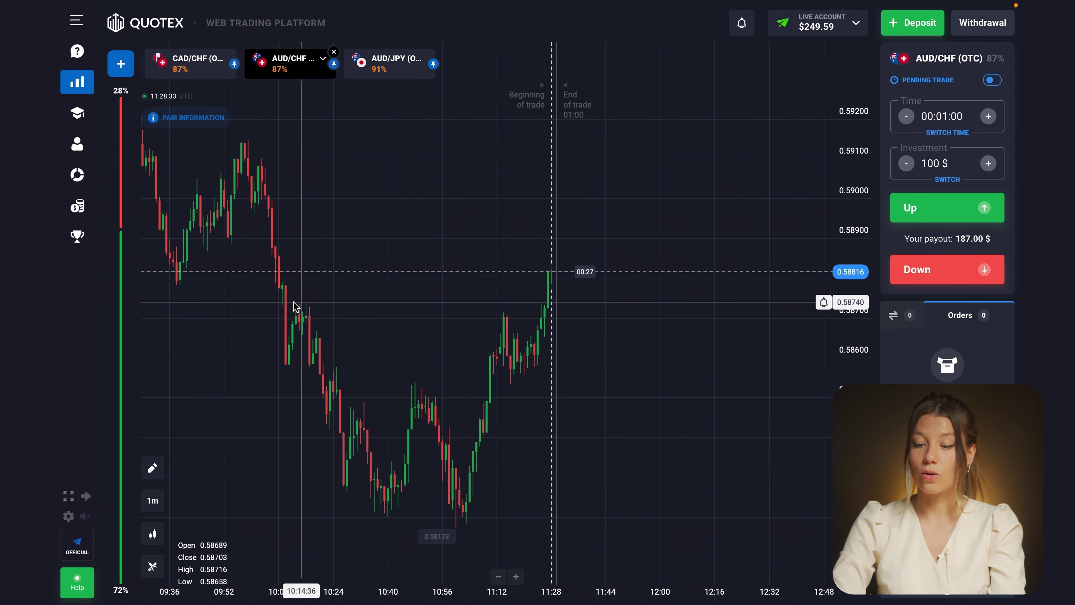
pyautogui.moveTo(324, 305); pyautogui.dragTo(543, 323)
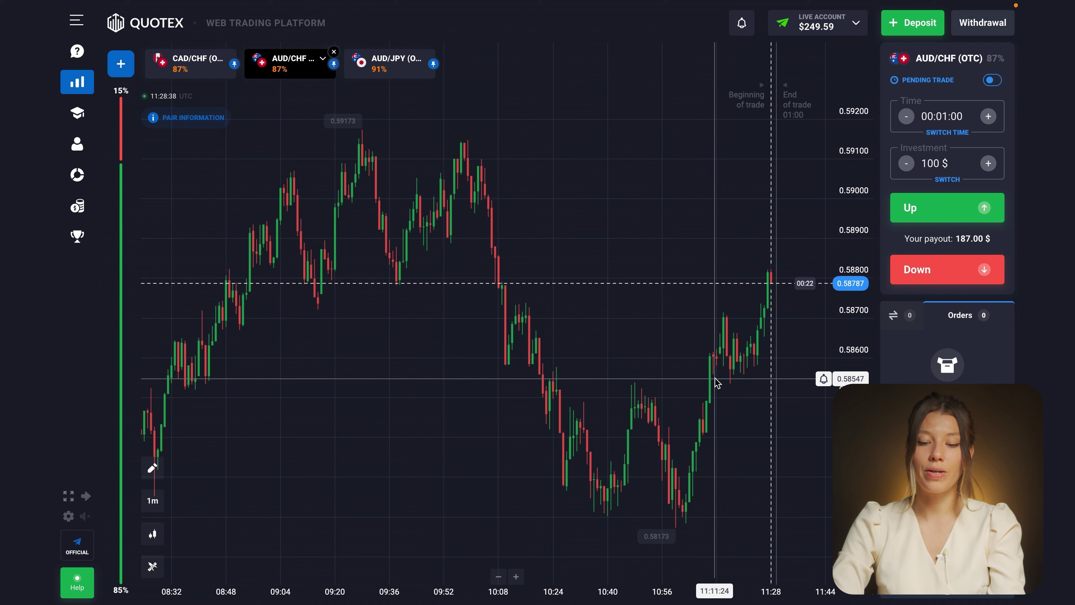
pyautogui.moveTo(727, 389); pyautogui.dragTo(549, 401)
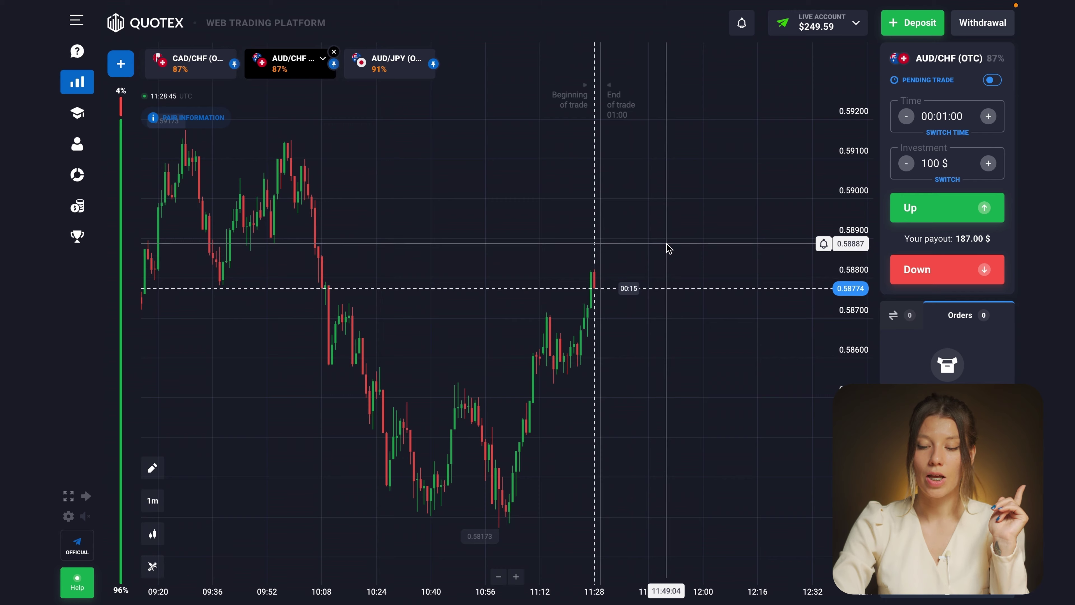
pyautogui.scroll(3, 668, 249)
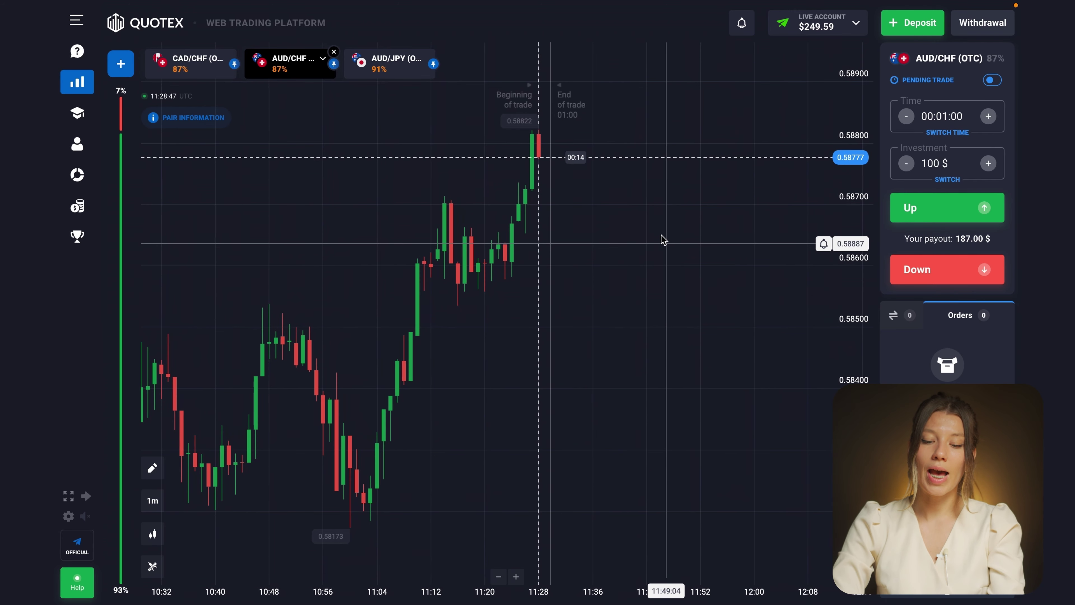
pyautogui.scroll(2, 717, 166)
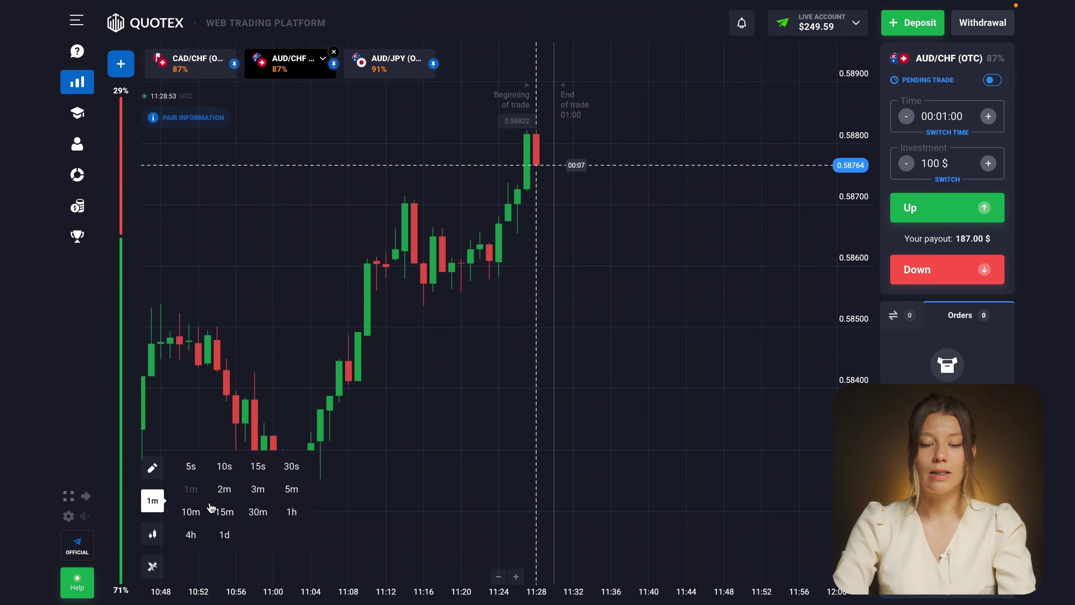
# Show AUD/CHF on 15-minute candles, zoom out and pan the history, then zoom back in
pyautogui.click(221, 512)
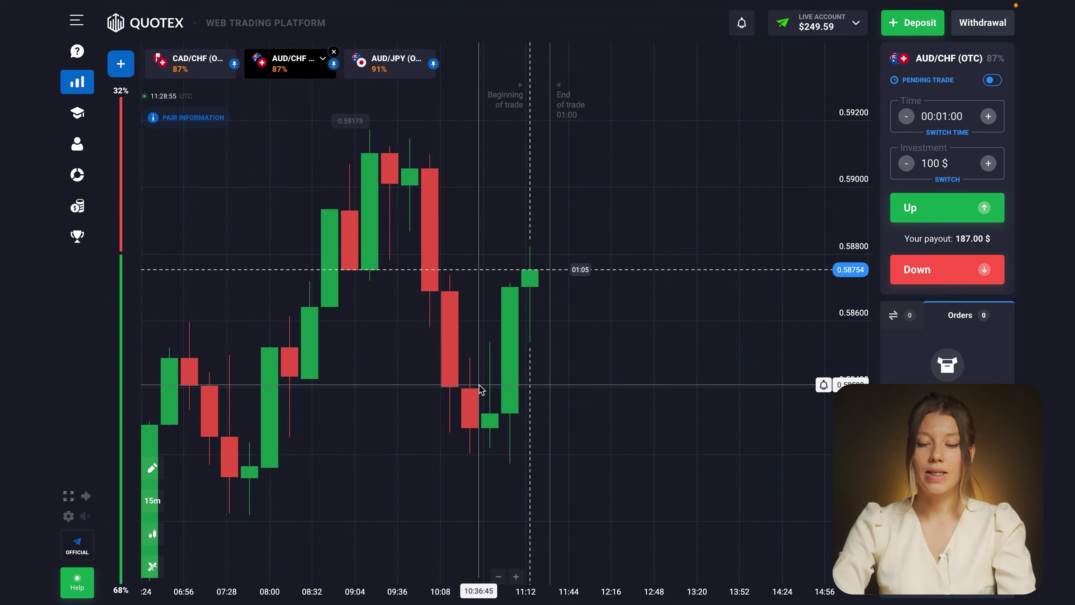
pyautogui.scroll(-5, 480, 389)
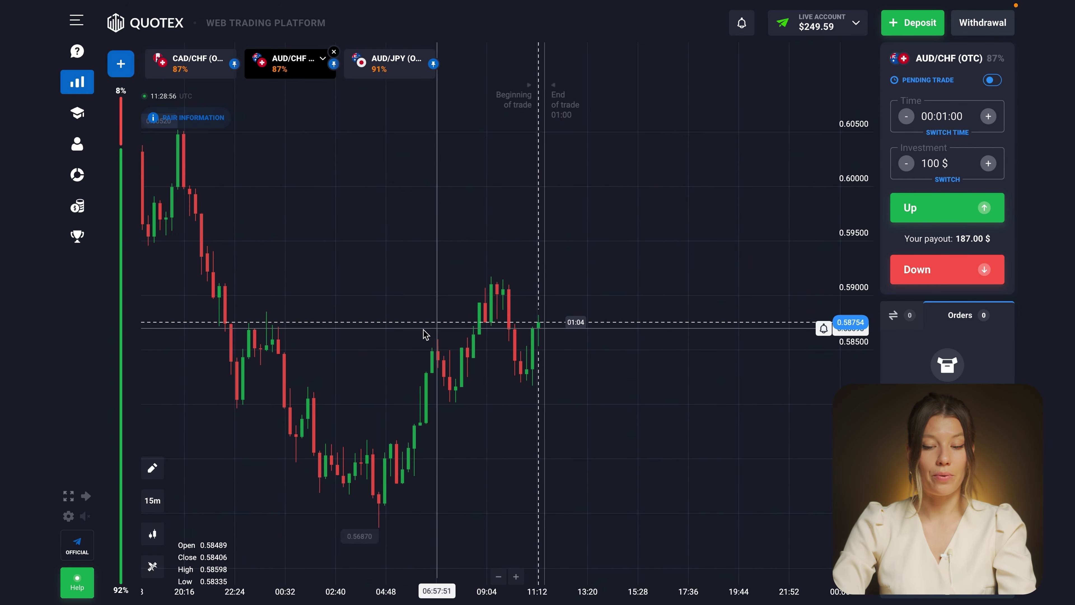
pyautogui.scroll(-3, 339, 339)
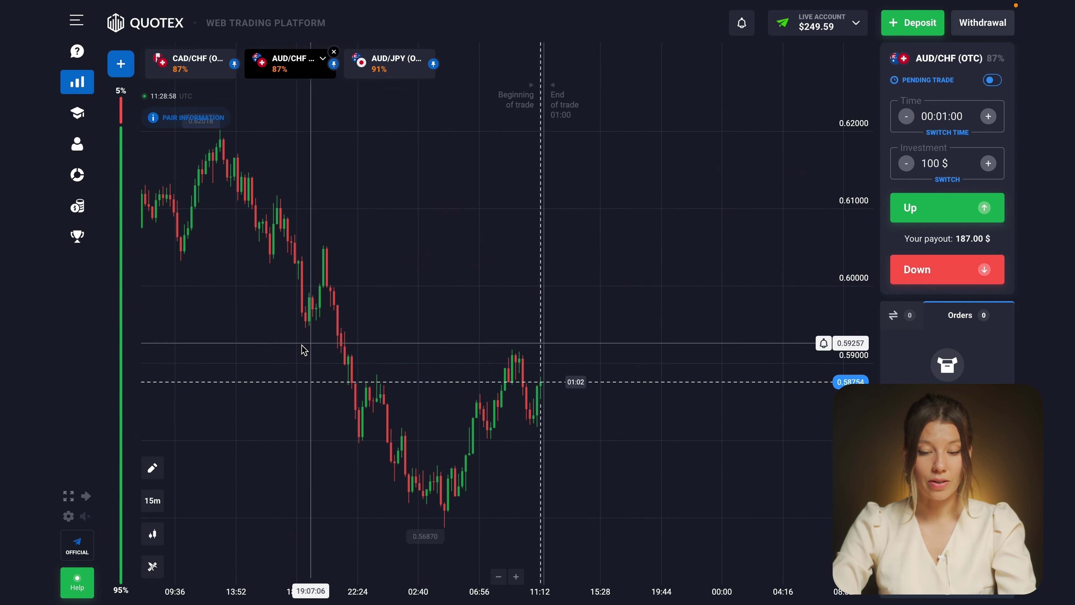
pyautogui.moveTo(357, 352); pyautogui.dragTo(286, 364)
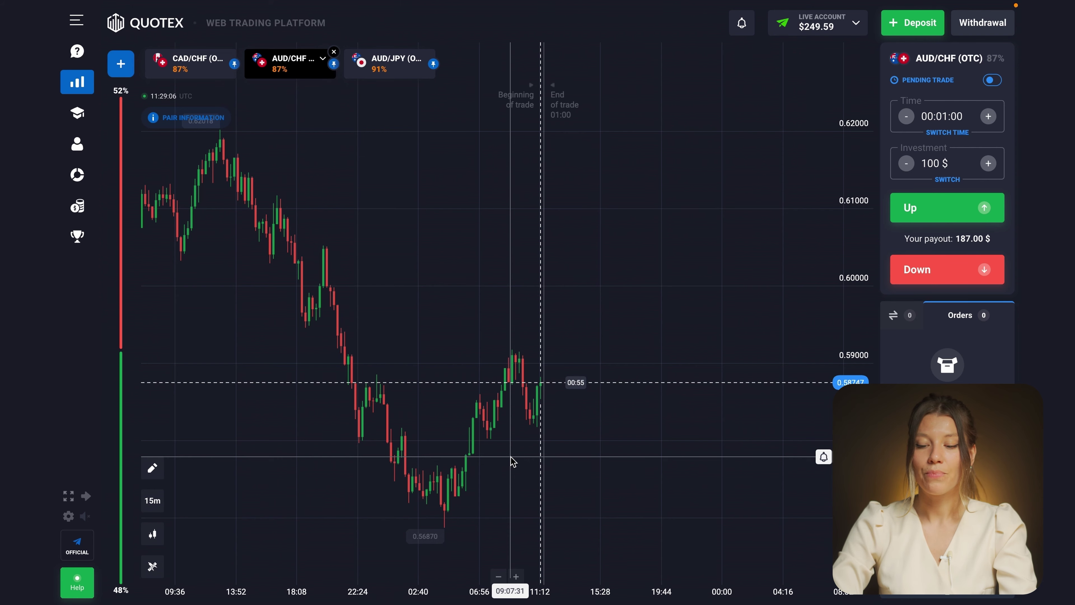
pyautogui.scroll(5, 673, 332)
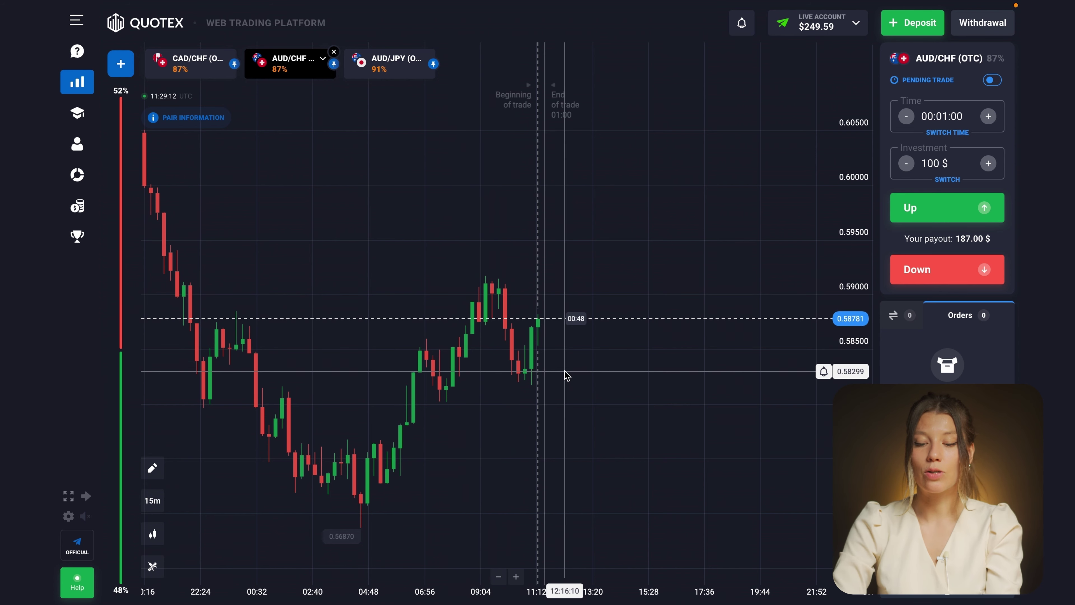
pyautogui.scroll(3, 567, 287)
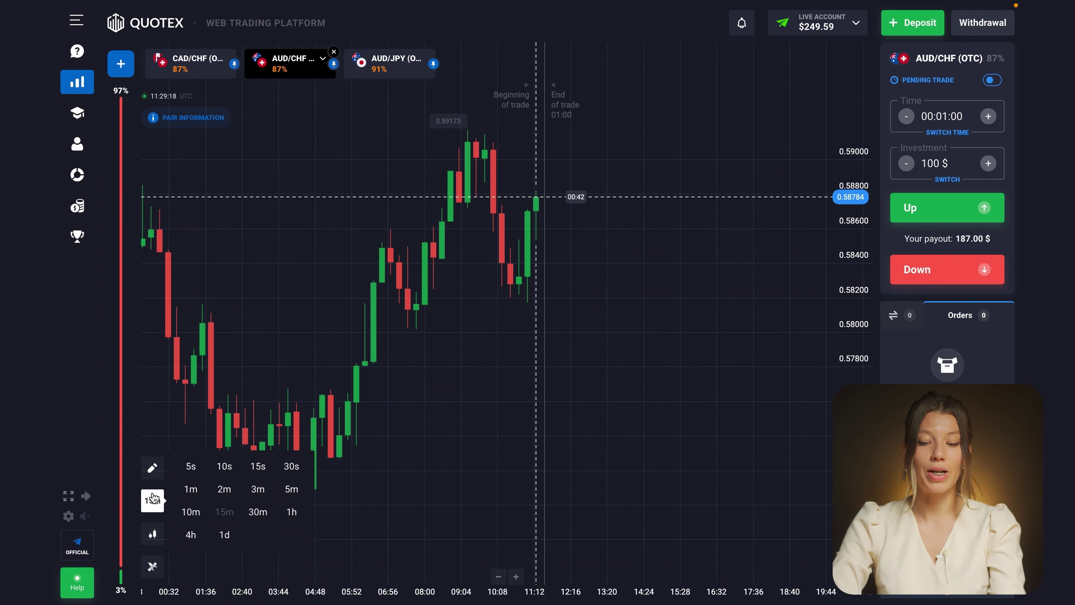
# Return AUD/CHF to 1-minute candles, set the investment to 210 $ and place an Up trade
pyautogui.click(190, 489)
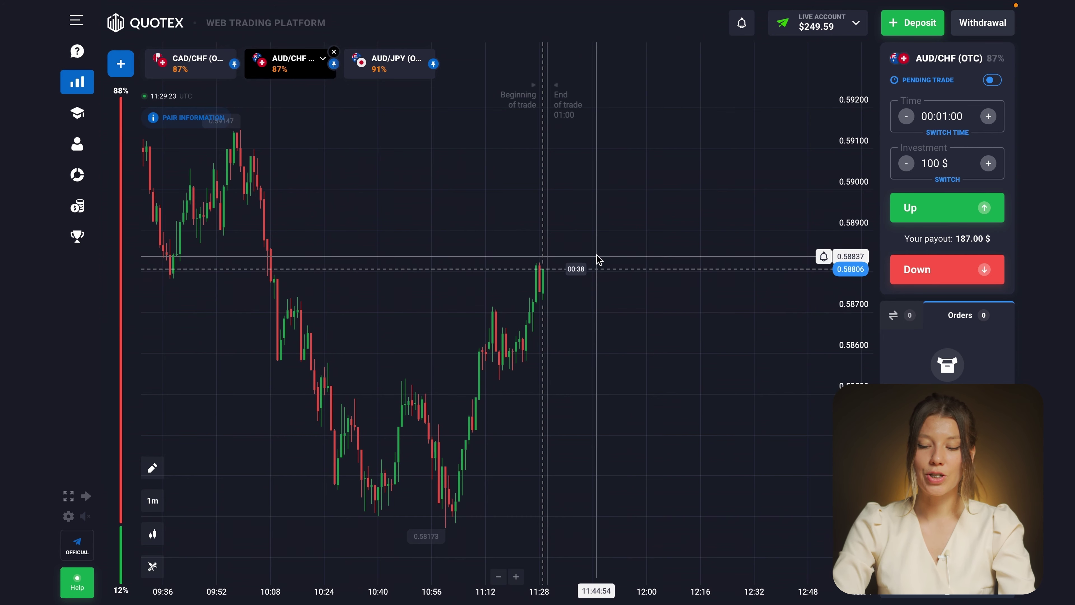
pyautogui.scroll(5, 651, 210)
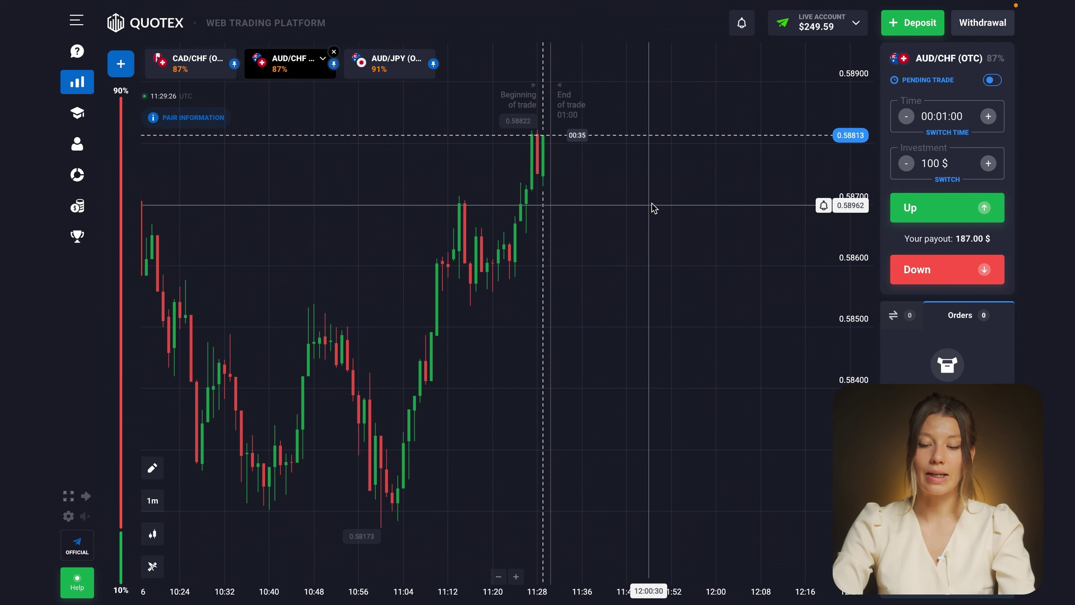
pyautogui.scroll(3, 568, 150)
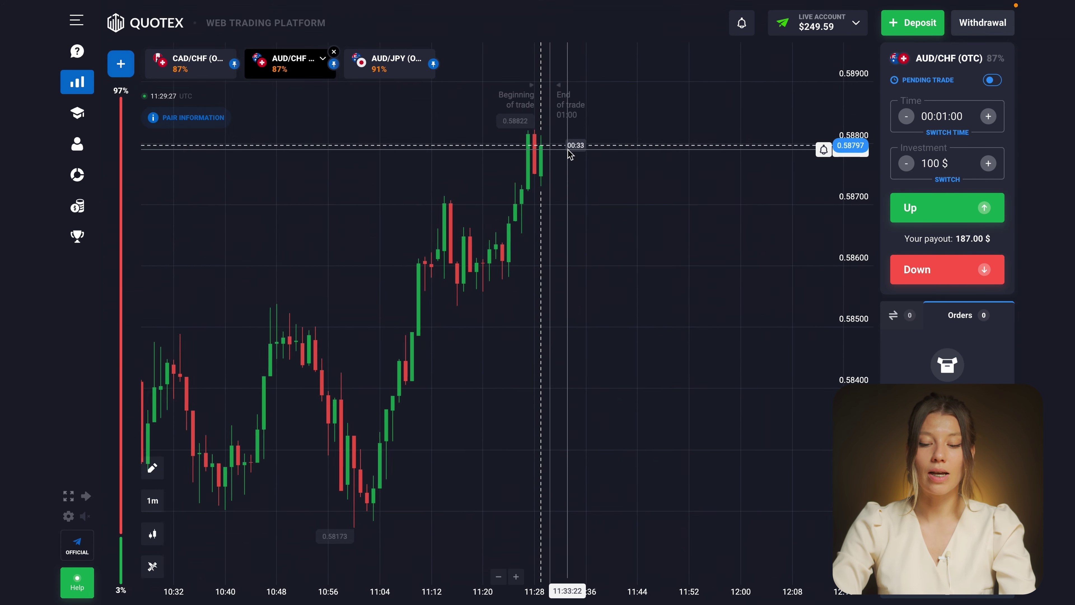
pyautogui.scroll(3, 567, 150)
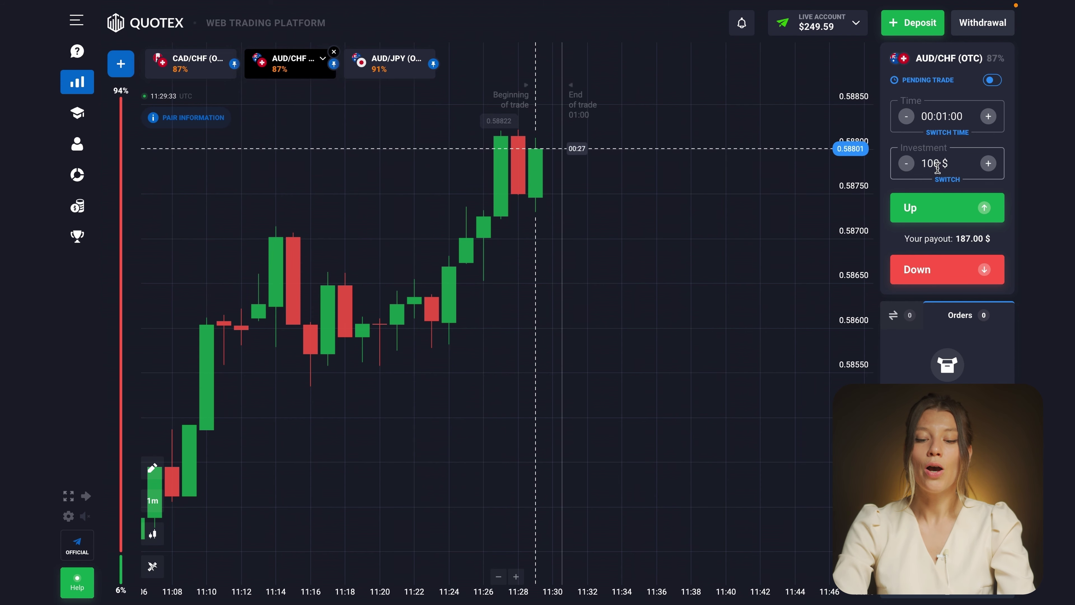
pyautogui.scroll(3, 714, 187)
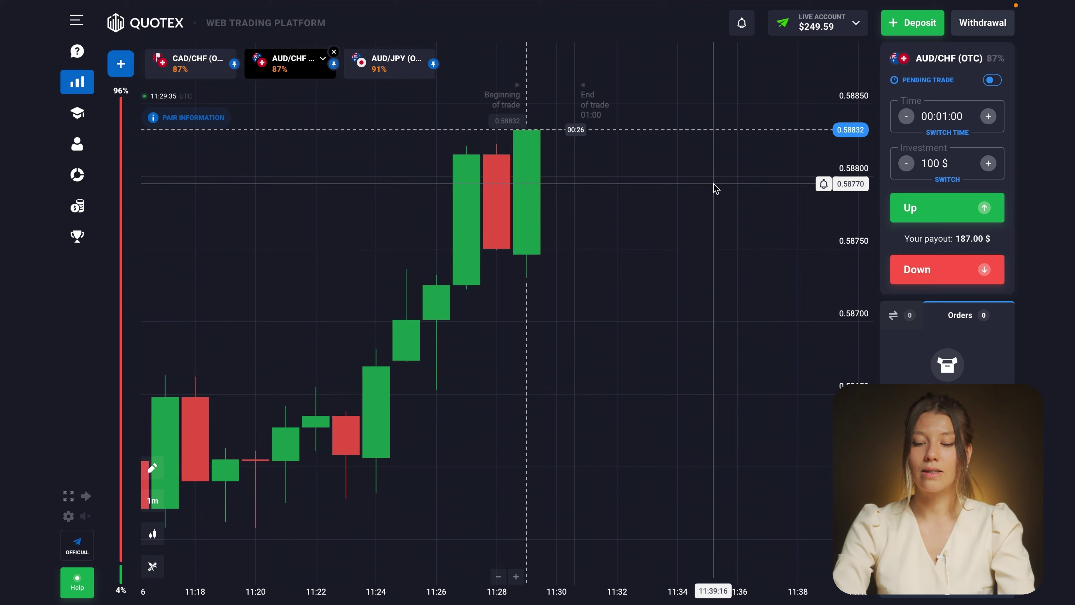
pyautogui.scroll(-3, 714, 187)
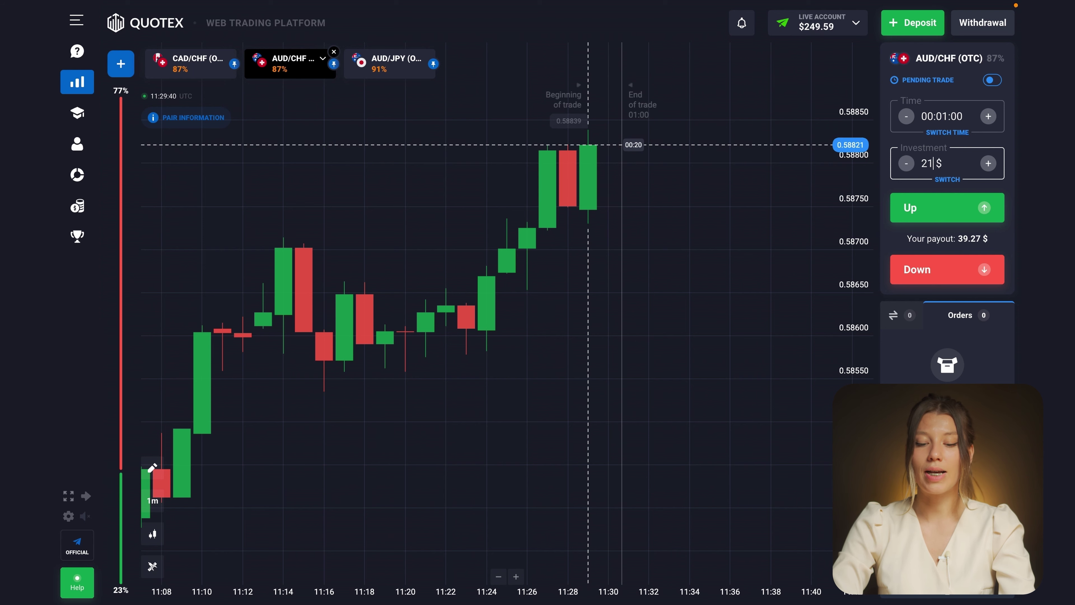
pyautogui.write('0')
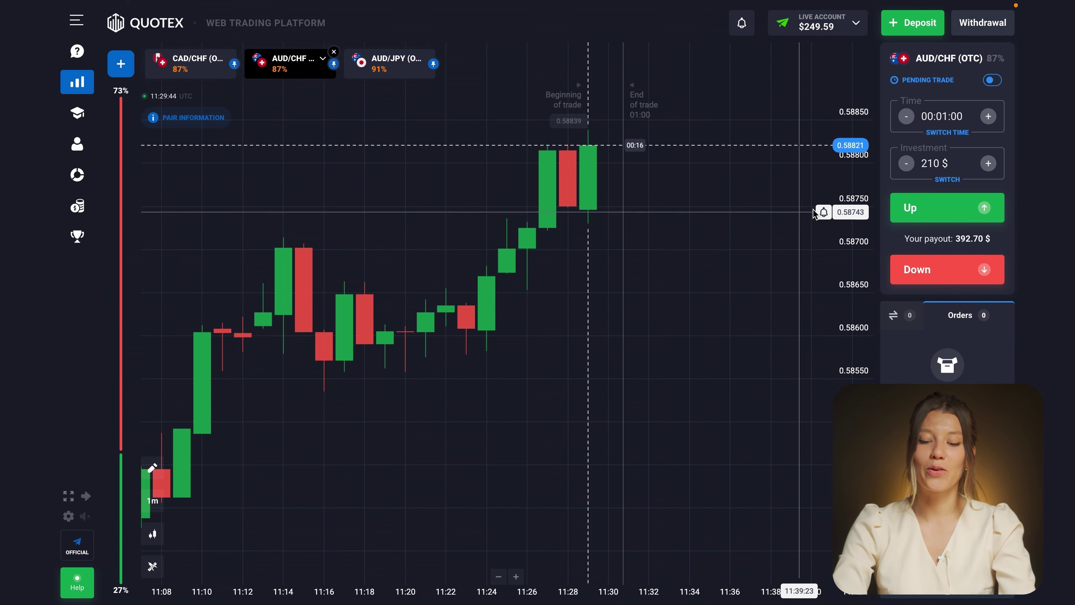
pyautogui.click(930, 198)
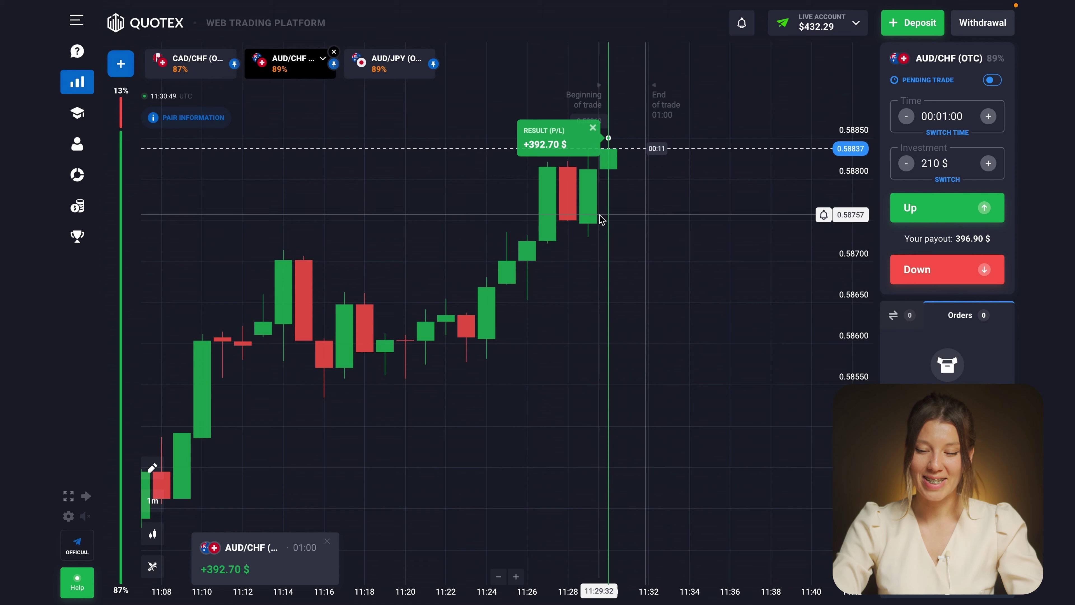
# Zoom and pan AUD/CHF while the trade wins +392.70 $, then switch to CAD/CHF
pyautogui.scroll(-5, 618, 226)
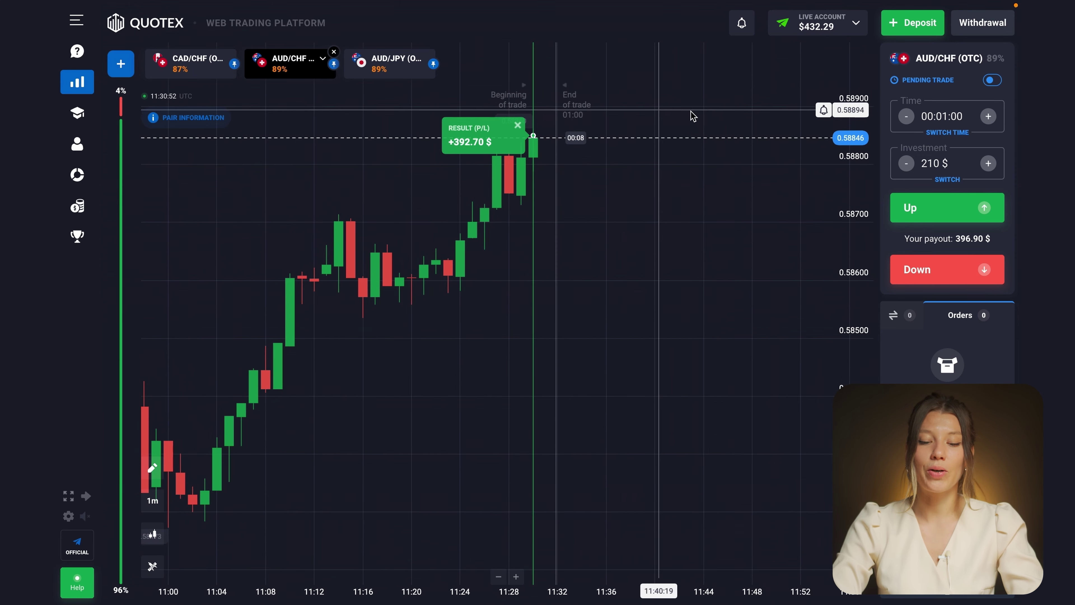
pyautogui.scroll(3, 718, 123)
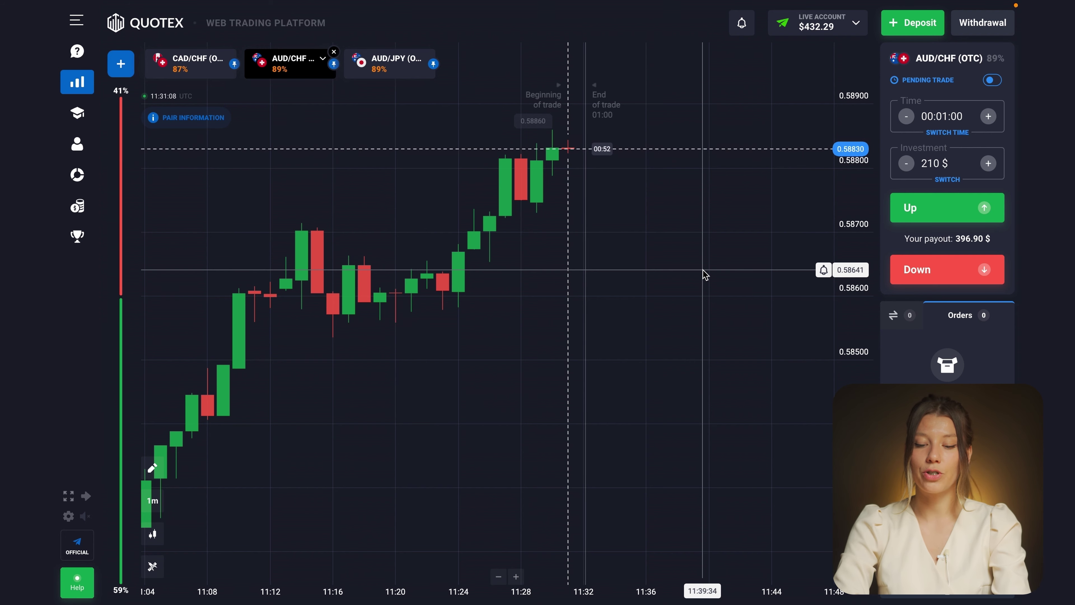
pyautogui.scroll(2, 704, 275)
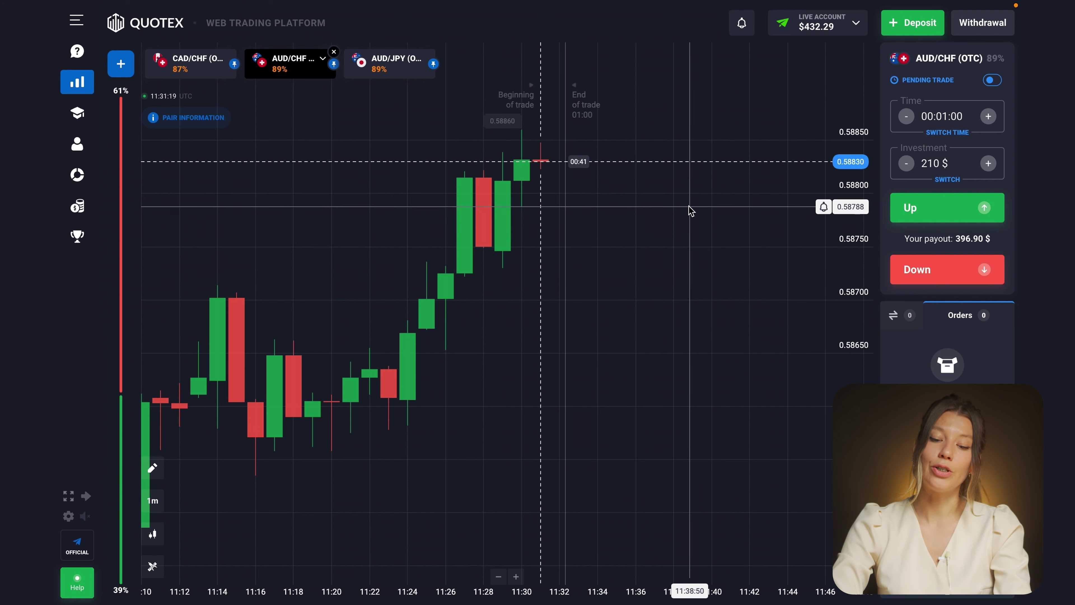
pyautogui.scroll(-8, 690, 209)
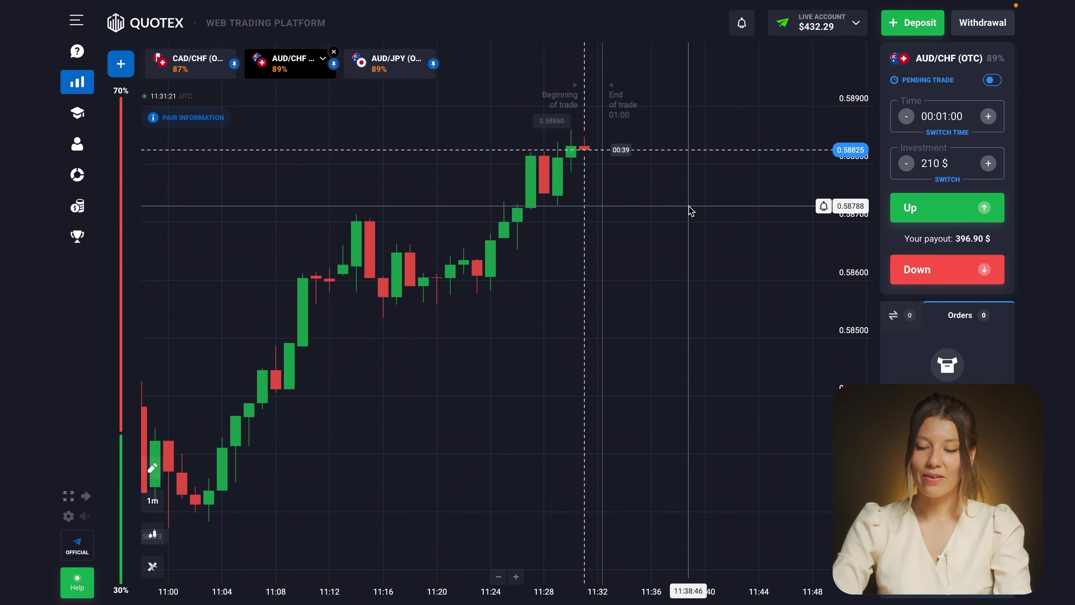
pyautogui.scroll(-6, 690, 209)
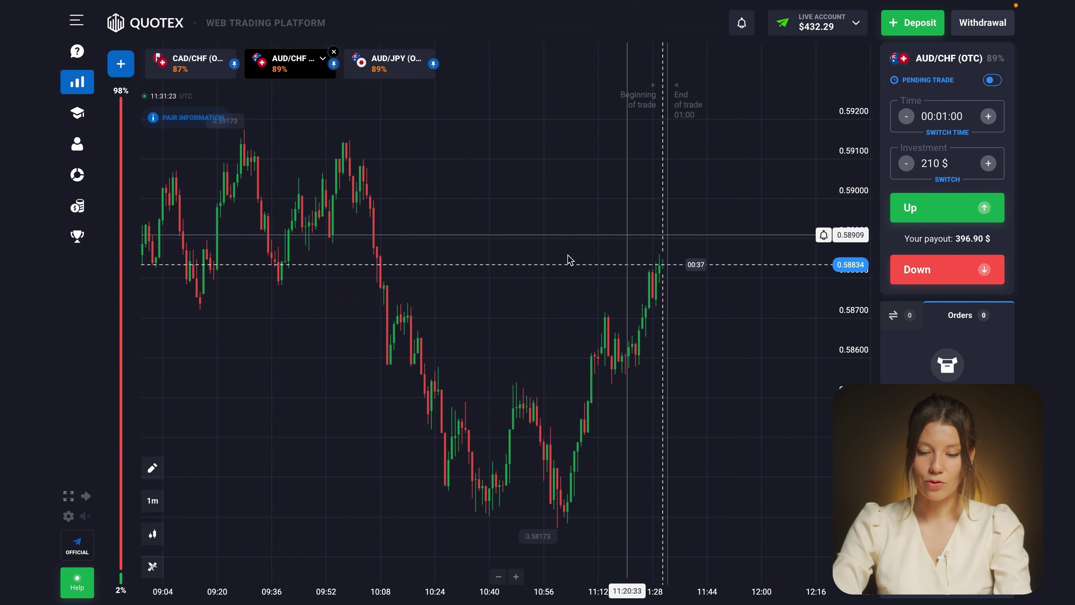
pyautogui.moveTo(638, 273); pyautogui.dragTo(614, 273)
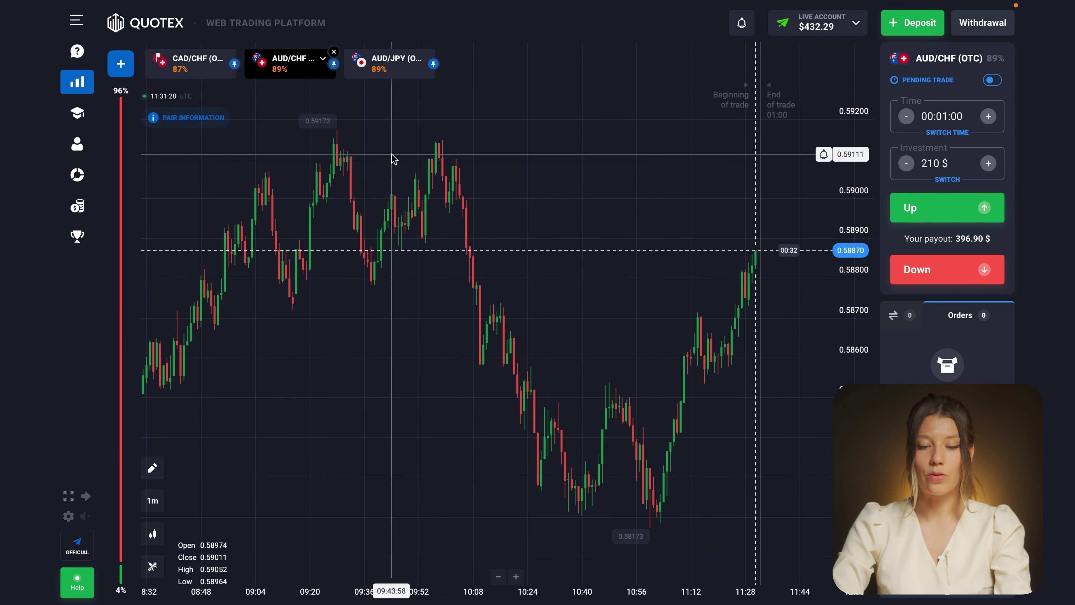
pyautogui.click(188, 75)
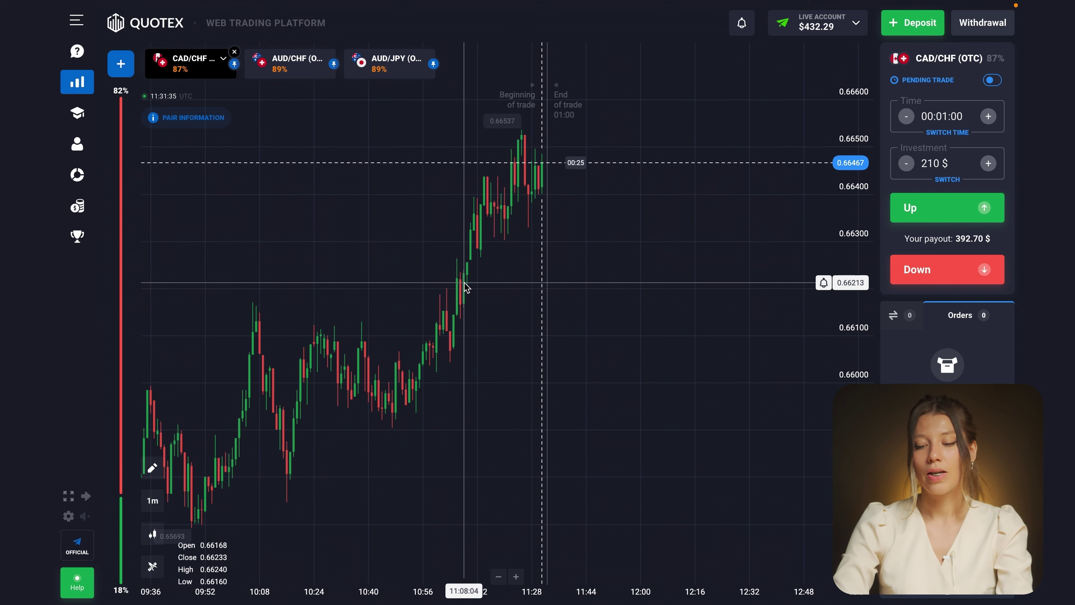
# Zoom and pan the CAD/CHF 1-minute chart to its latest candles, then choose 15m
pyautogui.scroll(3, 529, 169)
pyautogui.scroll(1, 536, 145)
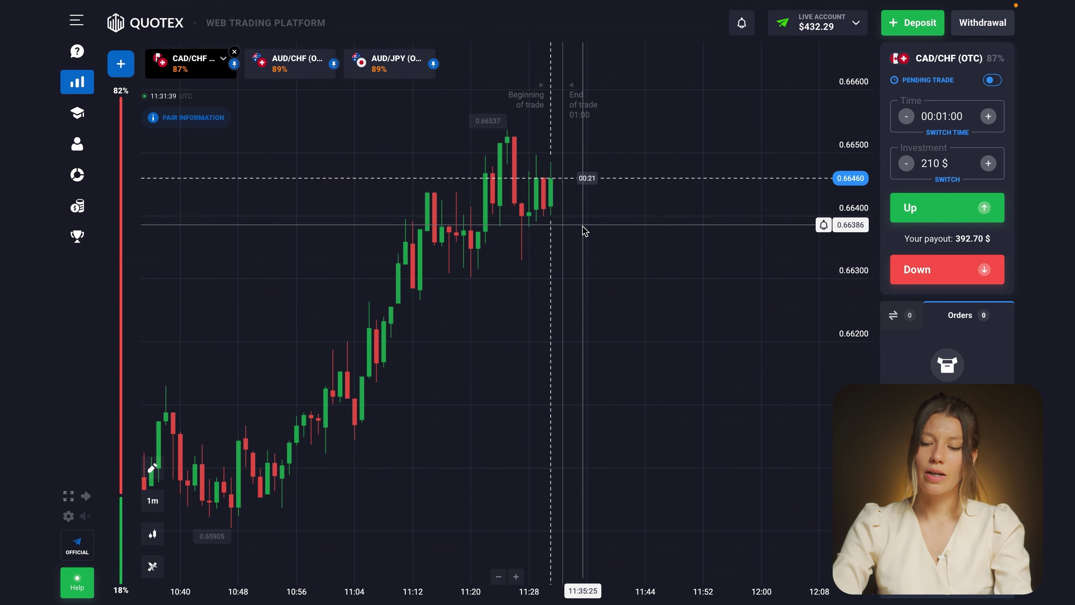
pyautogui.hscroll(-5, 614, 237)
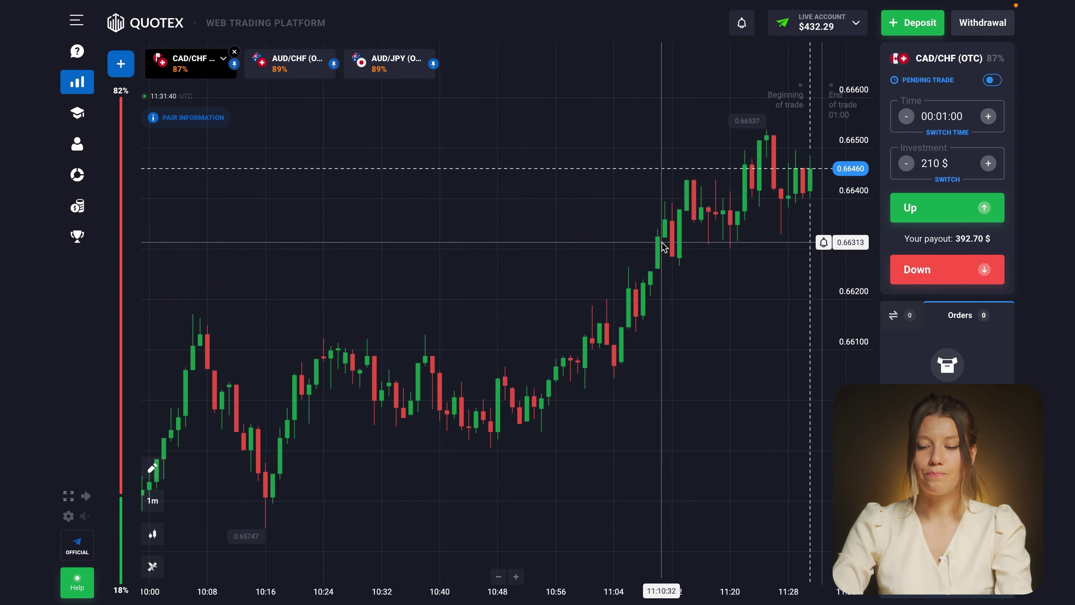
pyautogui.scroll(-3, 662, 248)
pyautogui.hscroll(-10, 588, 259)
pyautogui.moveTo(694, 355); pyautogui.dragTo(279, 457)
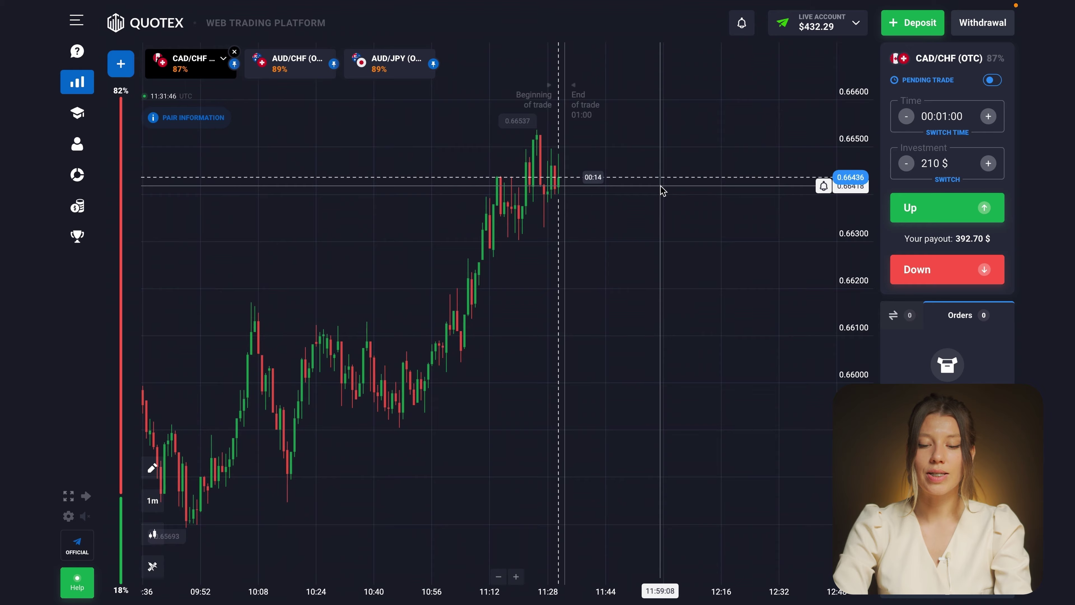
pyautogui.scroll(2, 662, 191)
pyautogui.scroll(2, 663, 190)
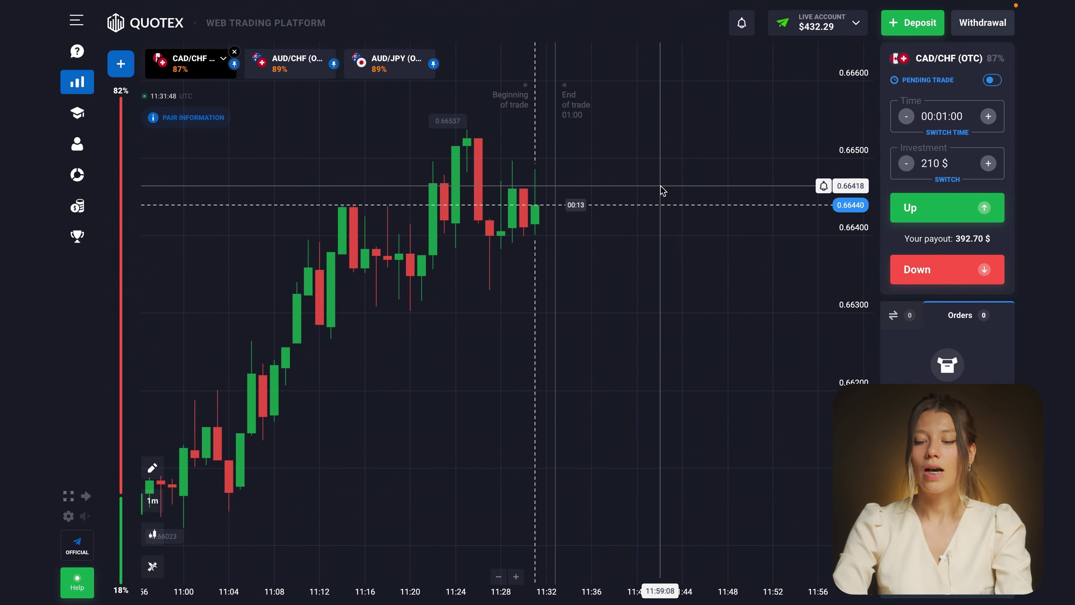
pyautogui.scroll(-4, 663, 191)
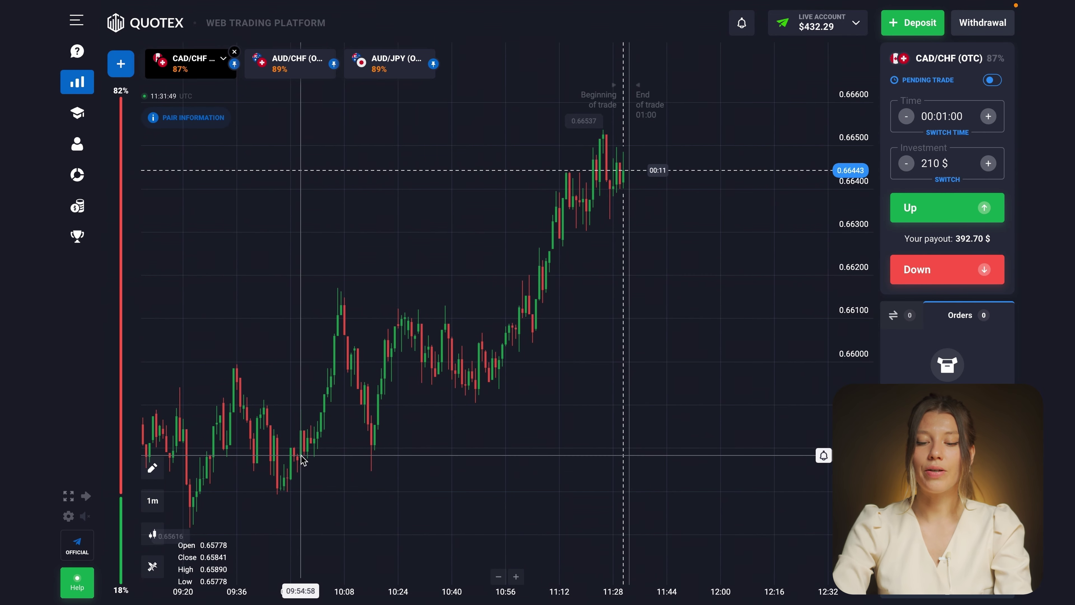
pyautogui.click(224, 511)
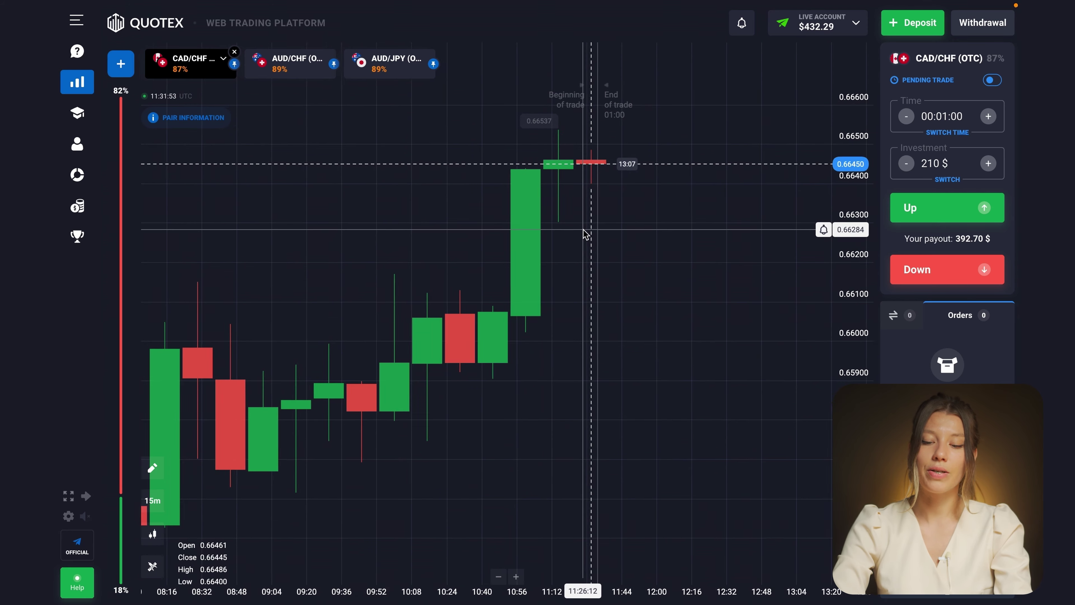
# Review the 15-minute CAD/CHF history with space after the latest candle, then choose 1m
pyautogui.scroll(-6, 586, 234)
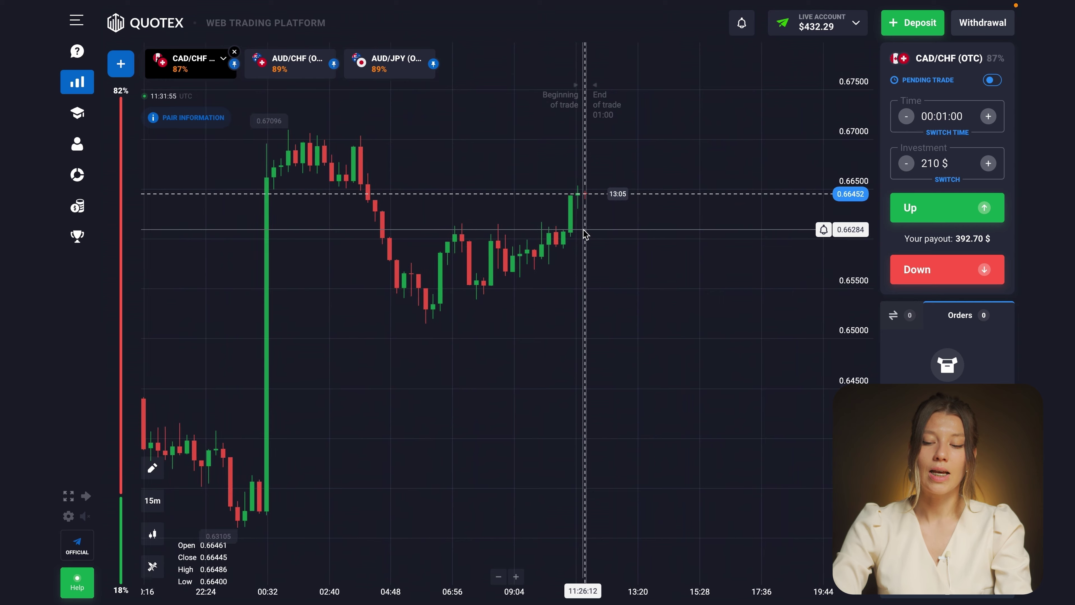
pyautogui.scroll(-1, 586, 234)
pyautogui.moveTo(372, 317); pyautogui.dragTo(591, 320)
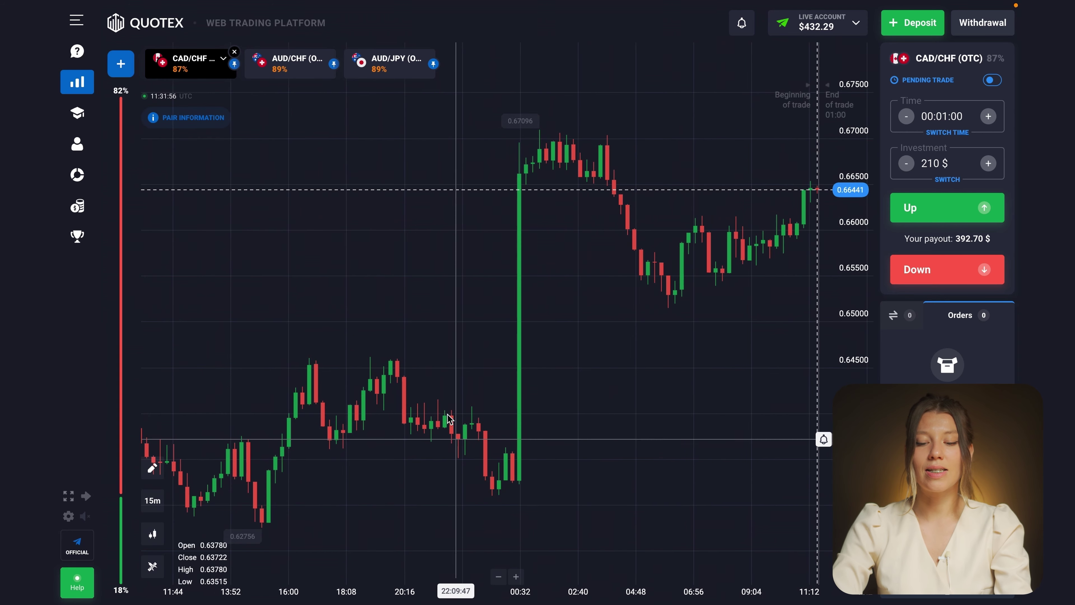
pyautogui.moveTo(454, 249); pyautogui.dragTo(378, 267)
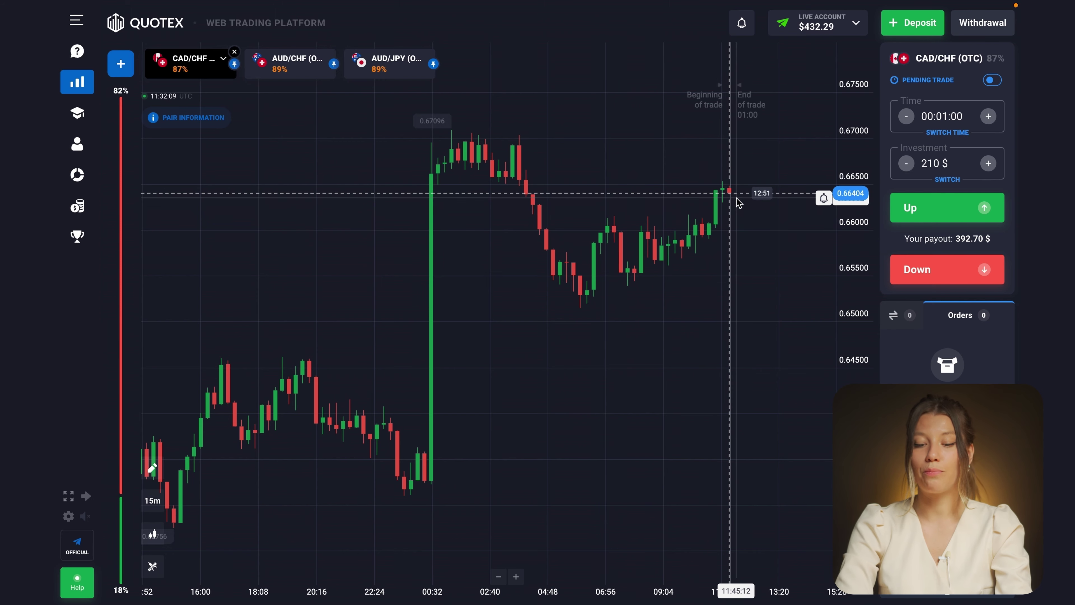
pyautogui.scroll(5, 621, 219)
pyautogui.scroll(1, 698, 142)
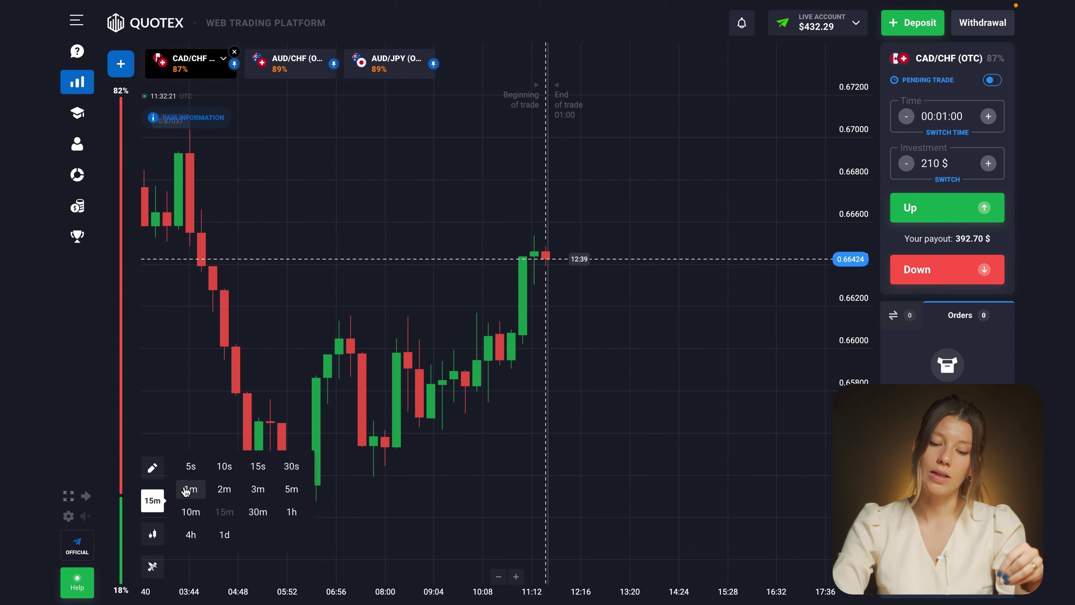
pyautogui.click(186, 490)
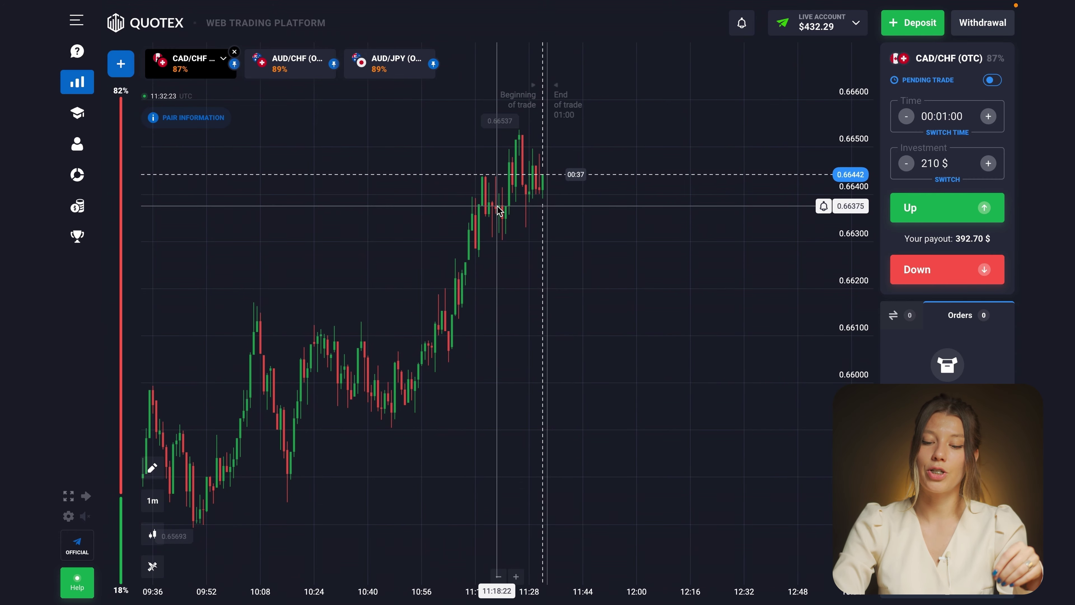
# Check the recent CAD/CHF candles and set the trade duration to 05:00
pyautogui.moveTo(434, 254); pyautogui.dragTo(449, 283)
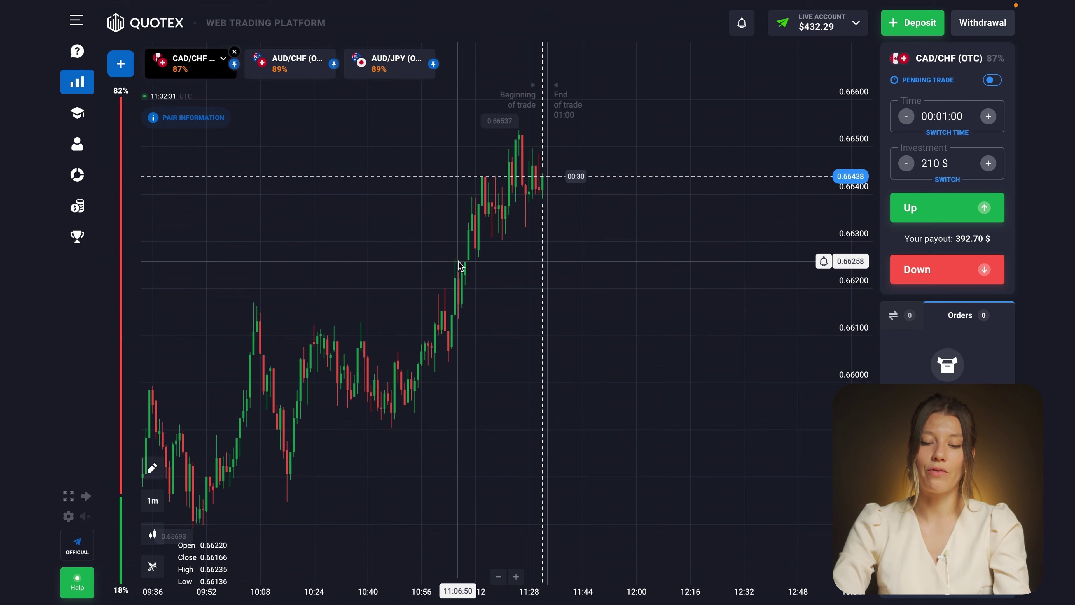
pyautogui.scroll(4, 636, 173)
pyautogui.scroll(2, 636, 173)
pyautogui.click(951, 119)
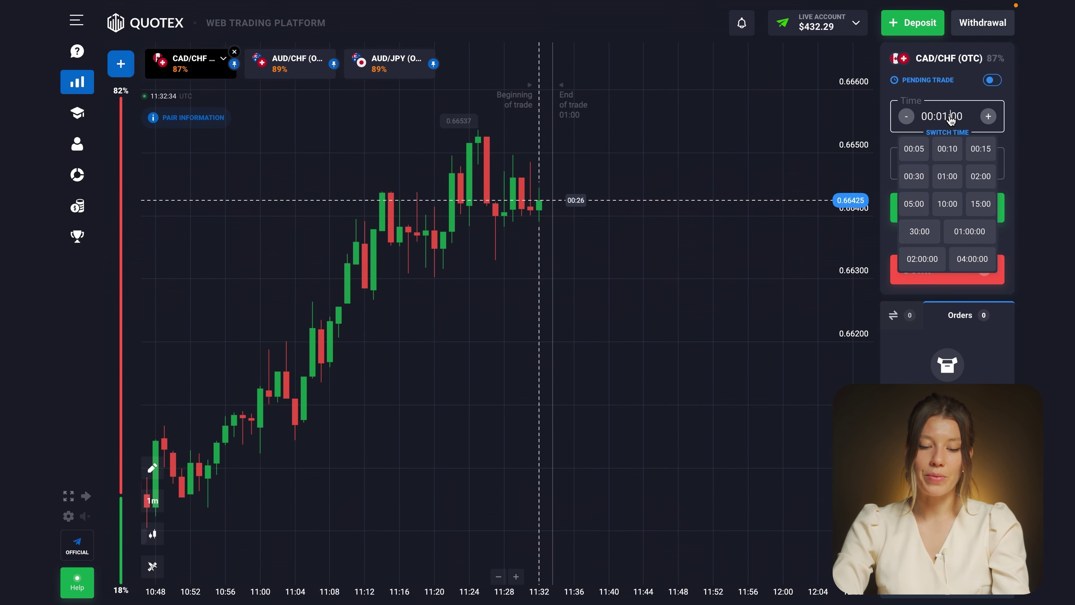
pyautogui.click(920, 211)
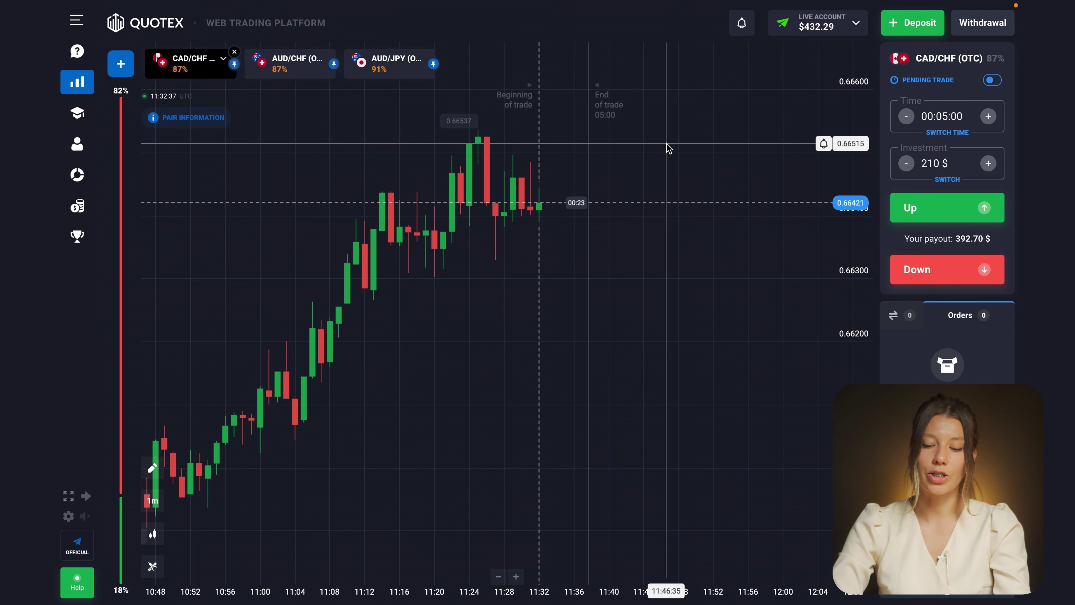
# Change the investment to 400 $ and place an Up trade on CAD/CHF
pyautogui.scroll(2, 667, 148)
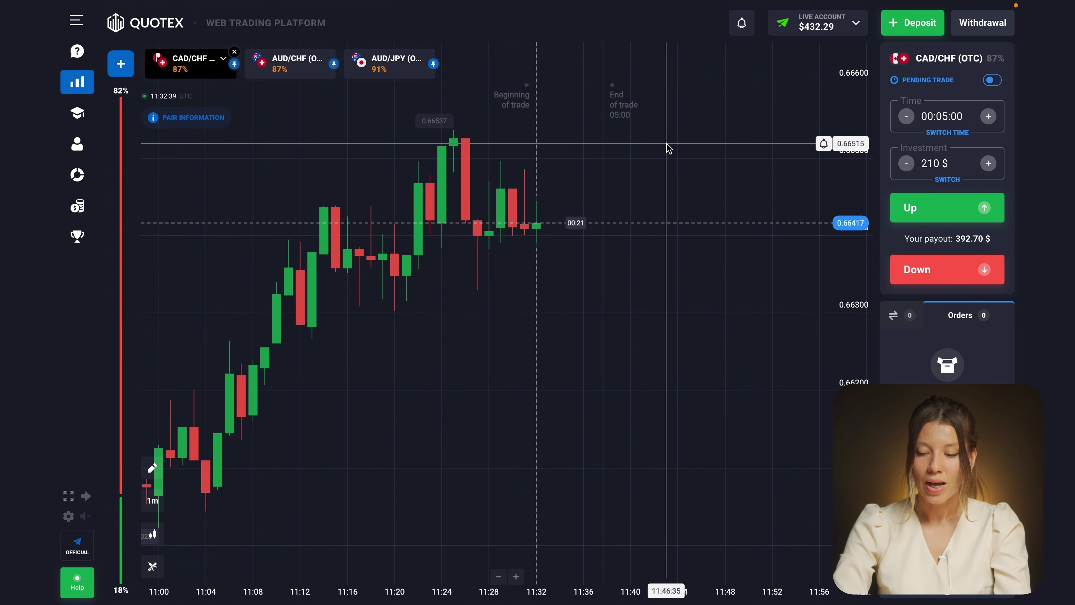
pyautogui.scroll(1, 668, 148)
pyautogui.click(937, 163)
pyautogui.press('BackSpace')
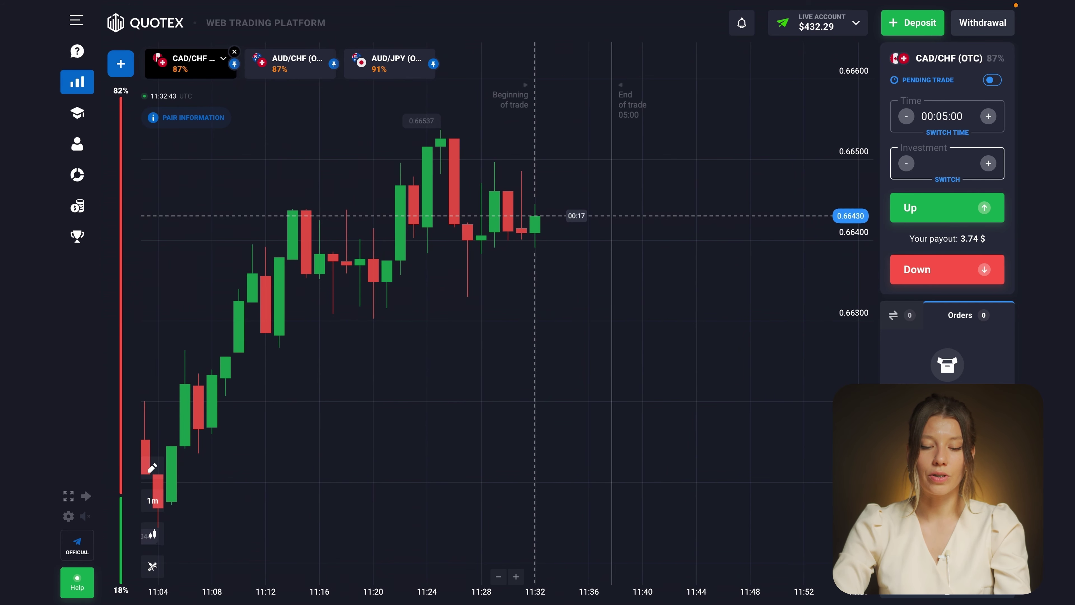
pyautogui.write('400 $')
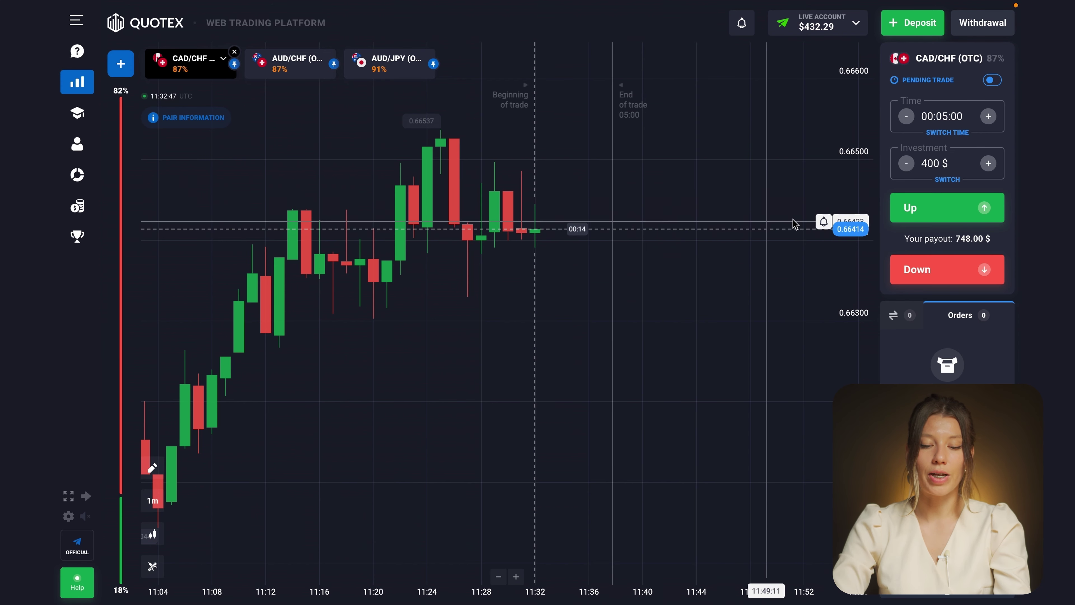
pyautogui.click(905, 216)
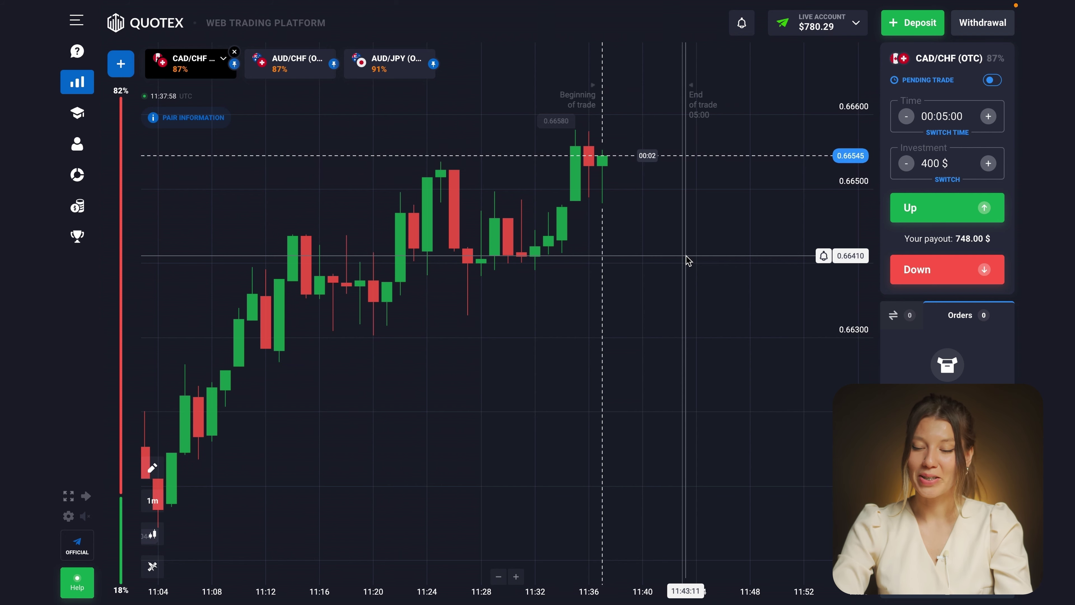
# Watch the CAD/CHF trade close on the chart, then switch to the AUD/JPY (OTC) chart
pyautogui.scroll(-2, 688, 260)
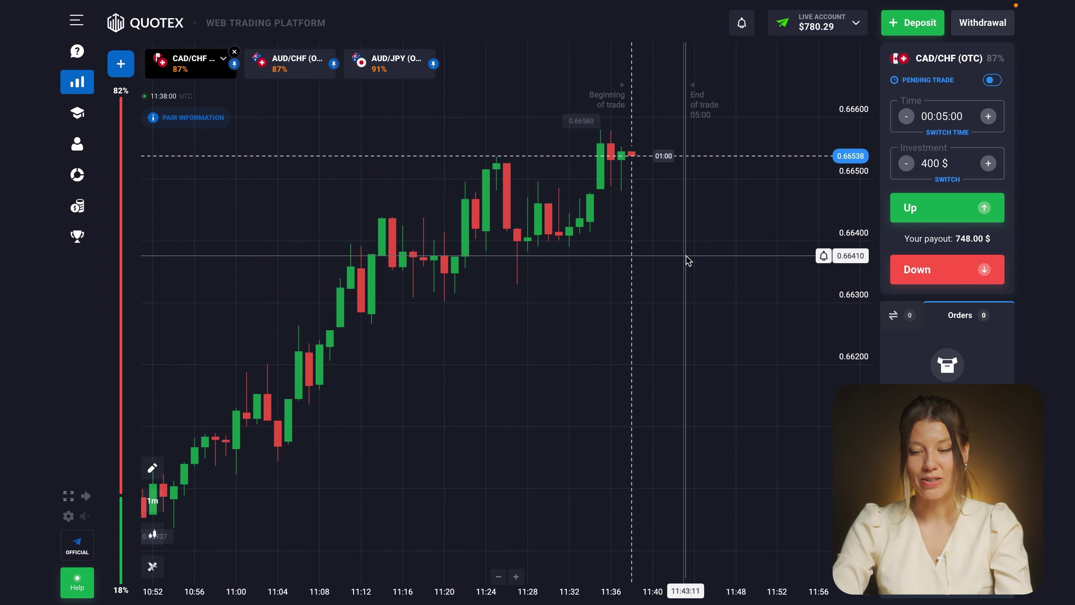
pyautogui.moveTo(576, 291); pyautogui.dragTo(521, 322)
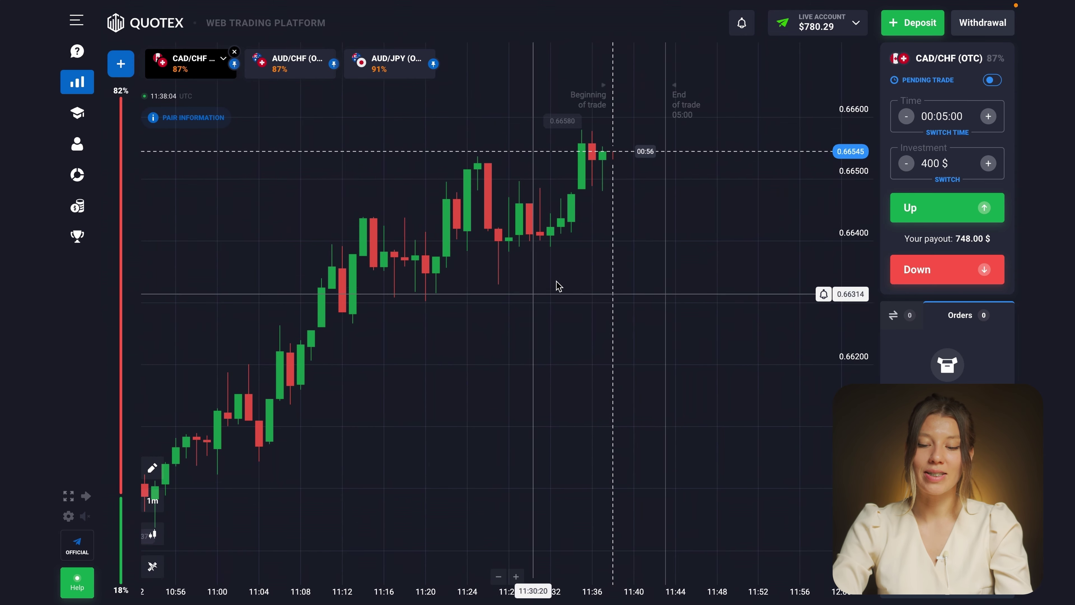
pyautogui.scroll(1, 742, 236)
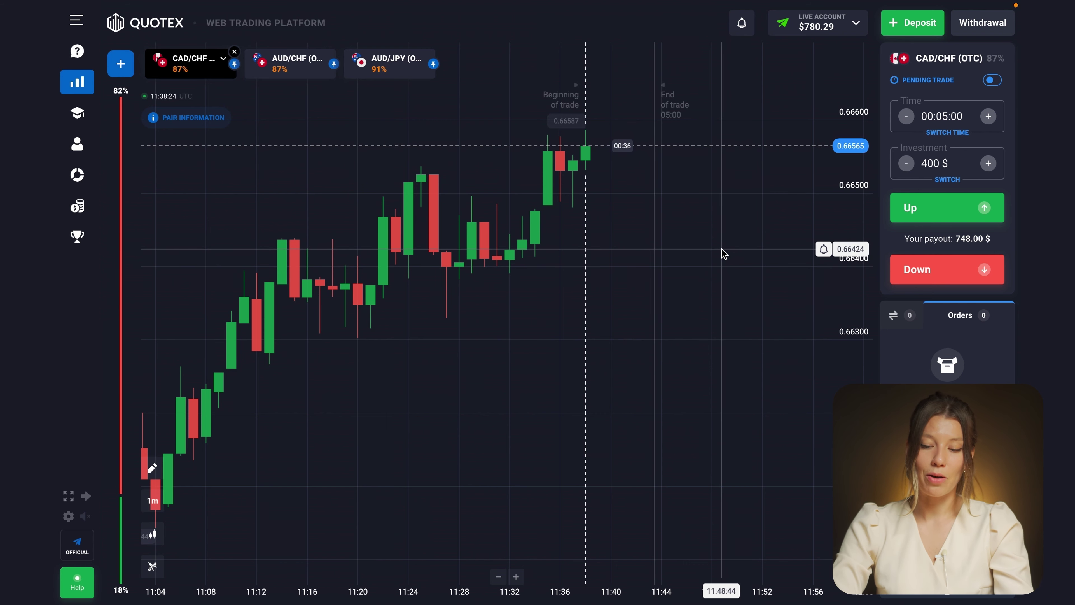
pyautogui.scroll(-1, 723, 253)
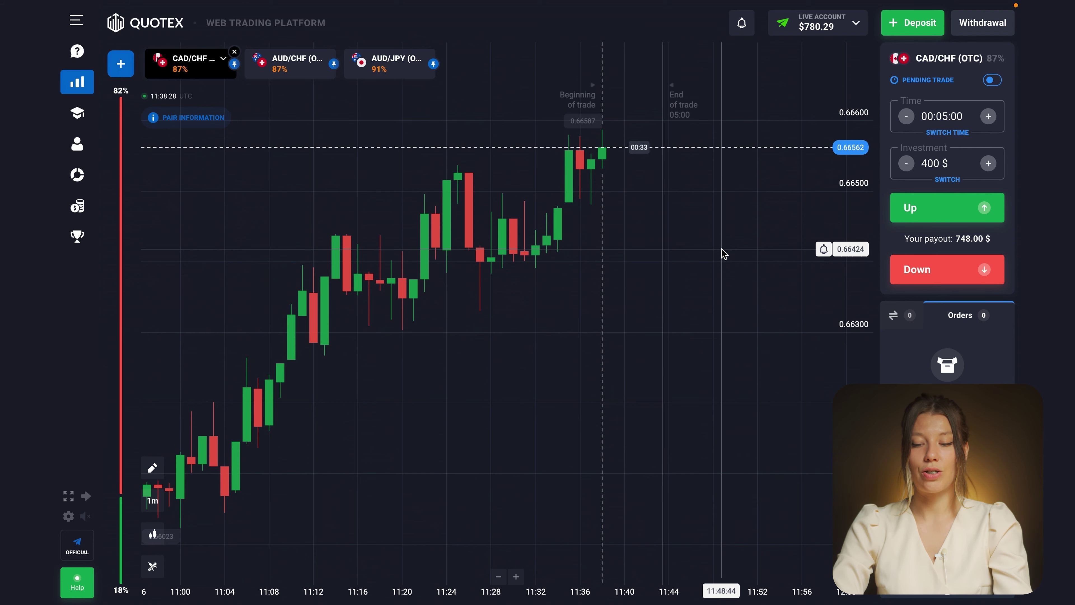
pyautogui.scroll(-4, 722, 253)
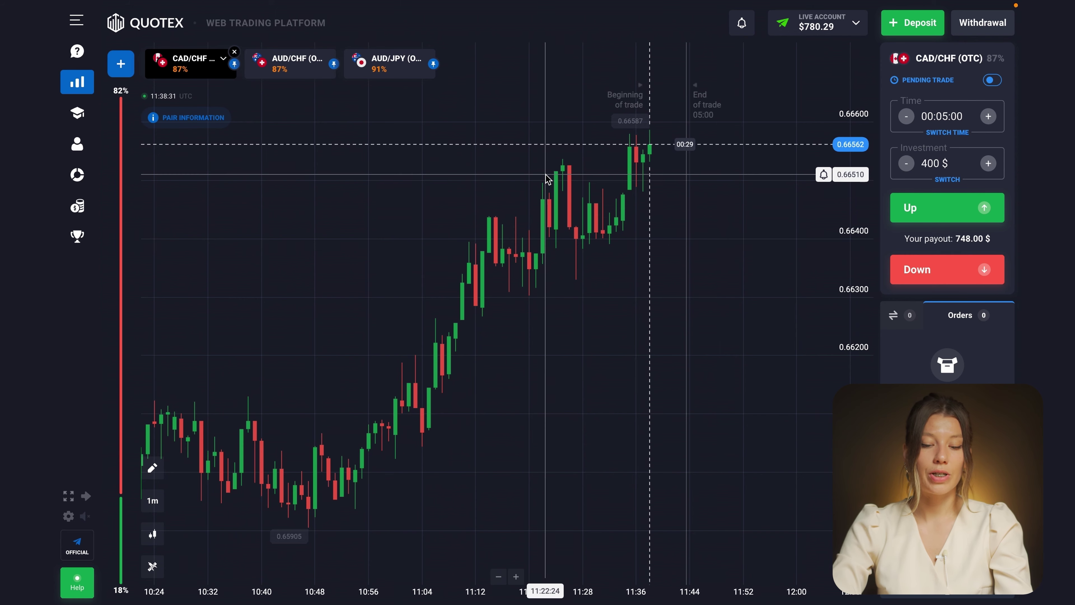
pyautogui.click(387, 76)
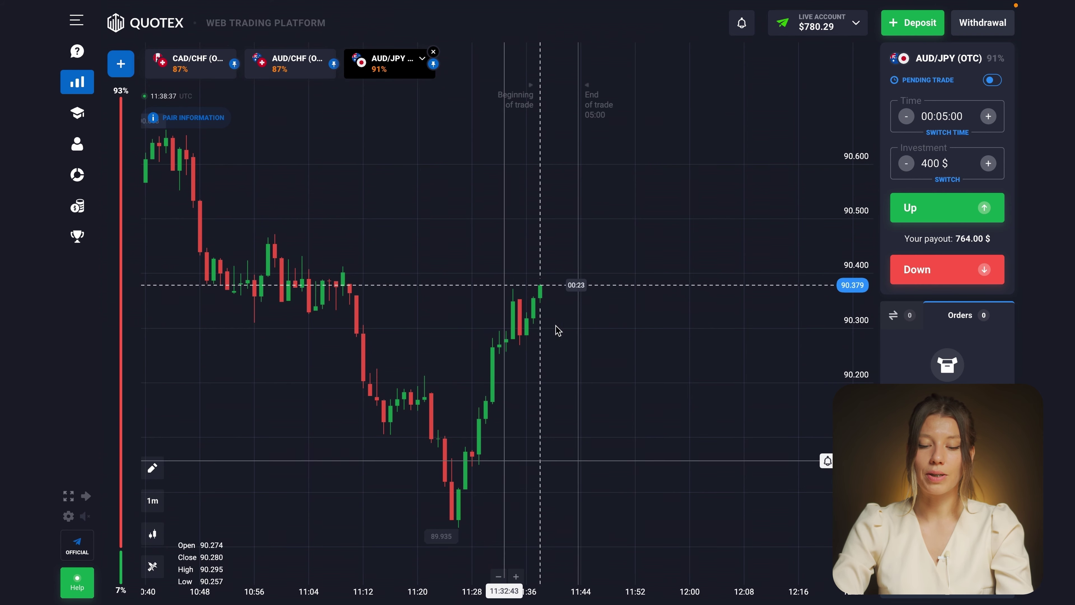
# Show AUD/JPY as 15-minute candles and pan back through its older price history
pyautogui.scroll(-1, 593, 266)
pyautogui.scroll(-2, 592, 266)
pyautogui.moveTo(375, 283); pyautogui.dragTo(469, 295)
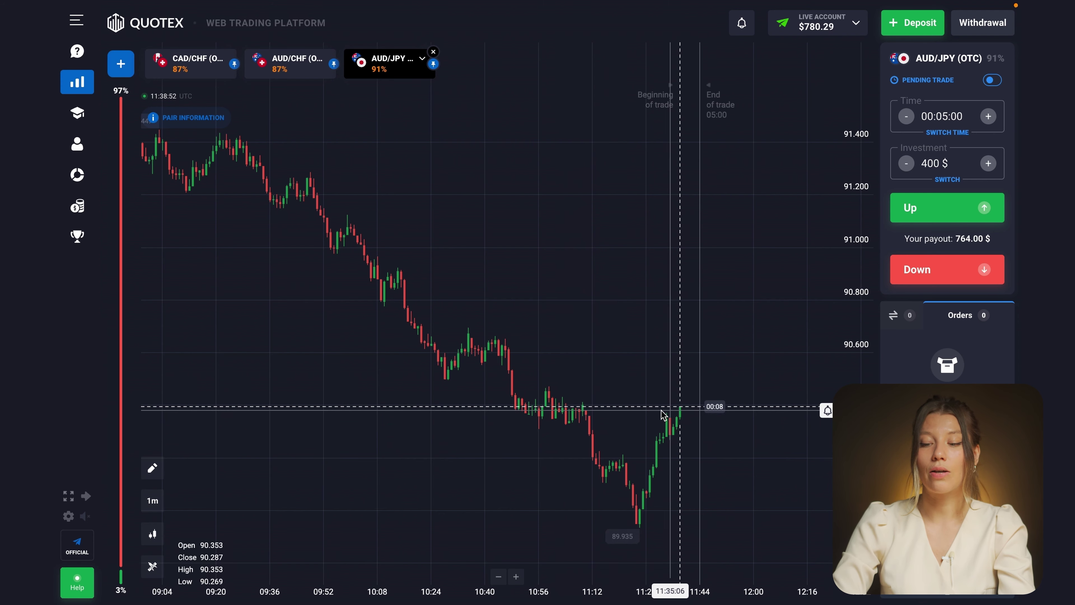
pyautogui.scroll(3, 730, 398)
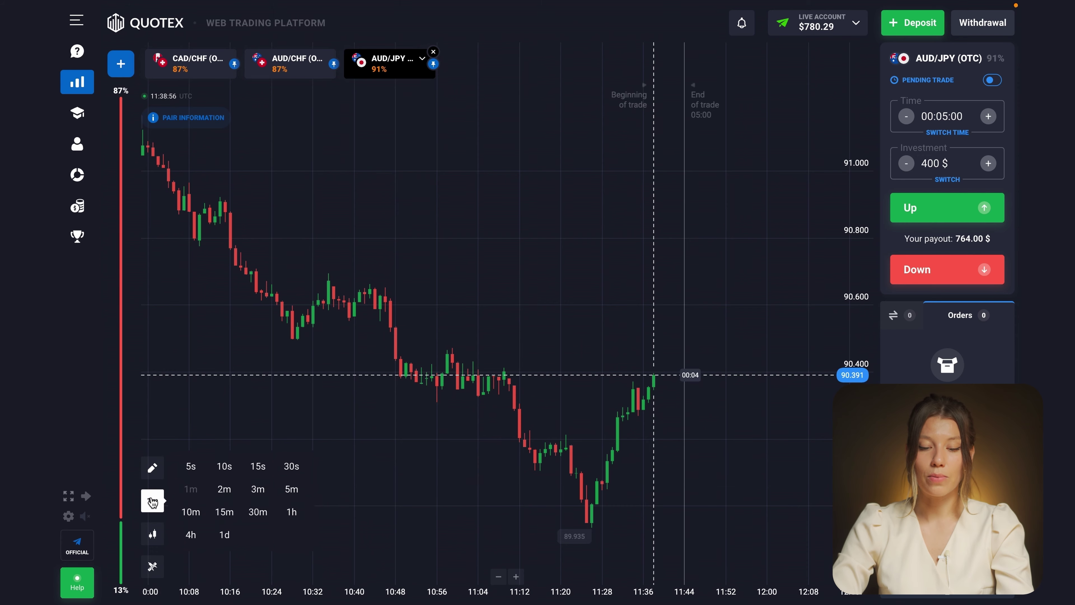
pyautogui.click(226, 513)
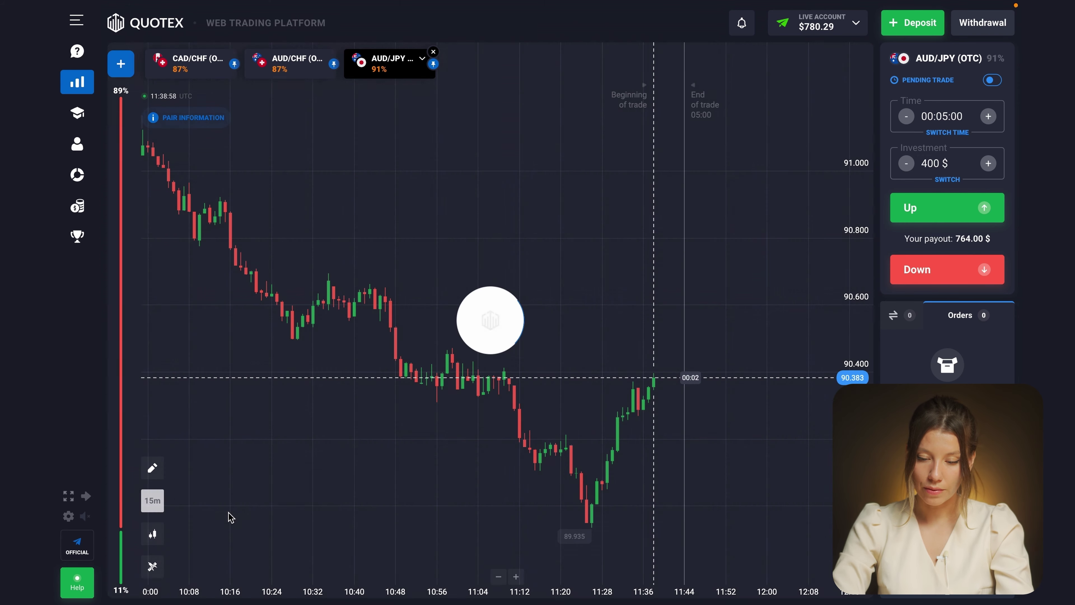
pyautogui.scroll(-6, 568, 331)
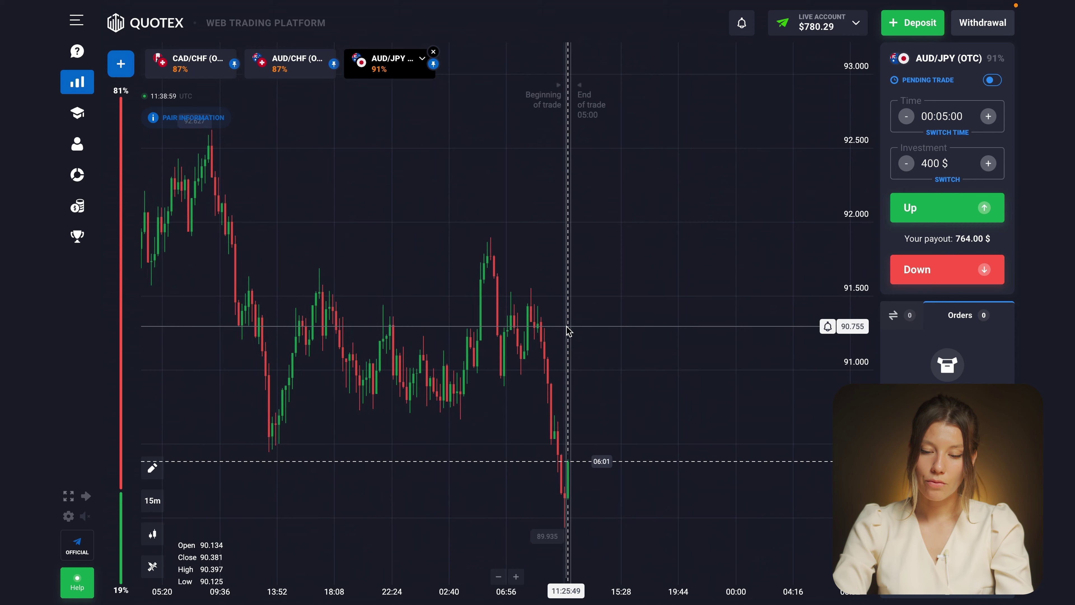
pyautogui.moveTo(569, 330); pyautogui.dragTo(665, 351)
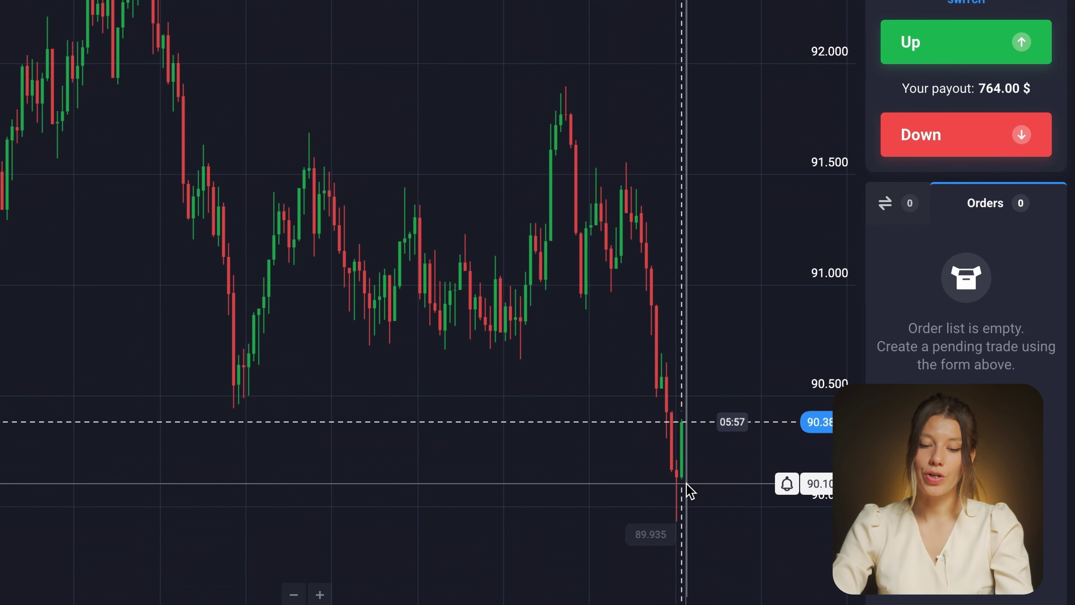
pyautogui.scroll(5, 712, 384)
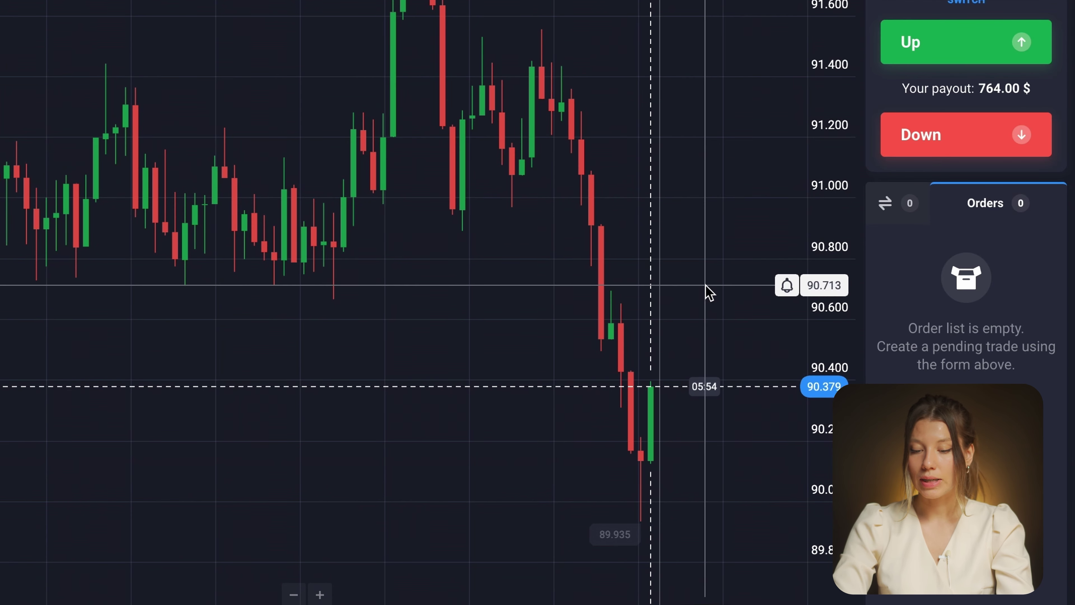
pyautogui.scroll(3, 655, 281)
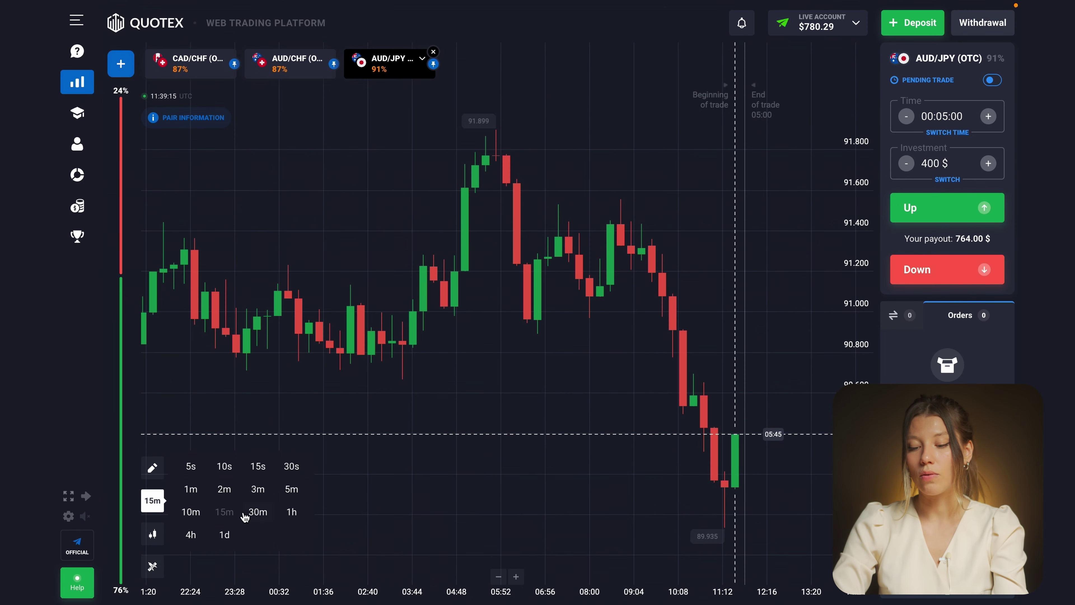
# Review AUD/JPY on hourly candles, then set the chart back to 1-minute candles
pyautogui.click(291, 512)
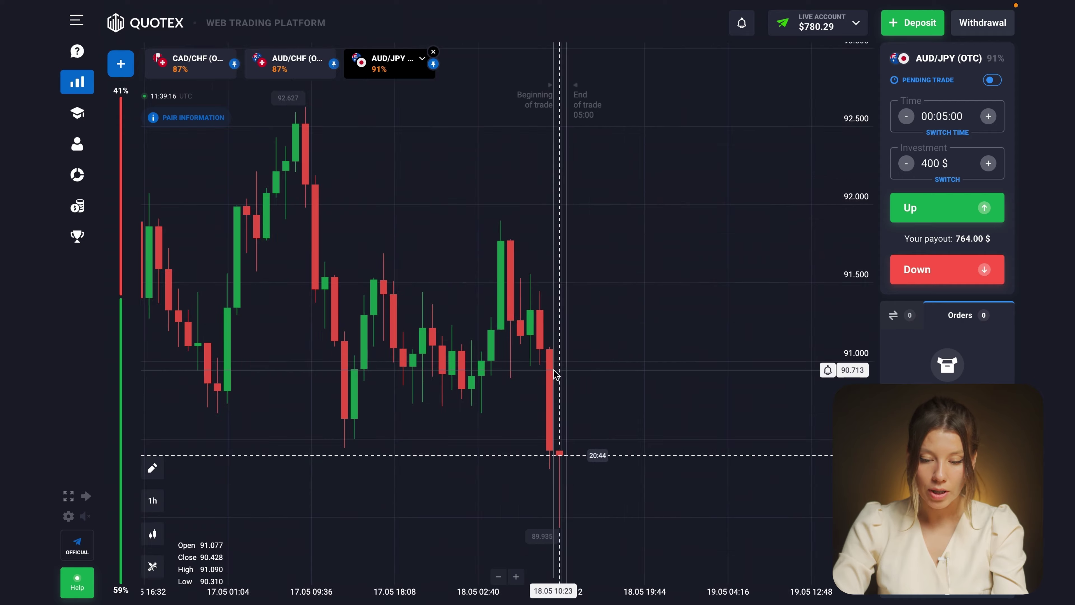
pyautogui.hscroll(-5, 492, 309)
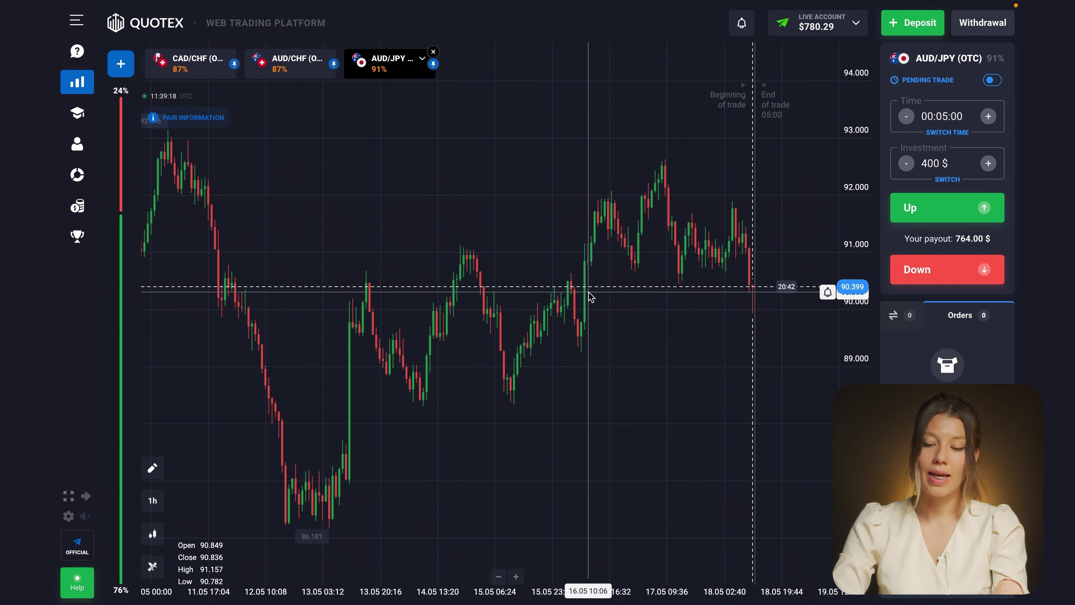
pyautogui.scroll(3, 747, 228)
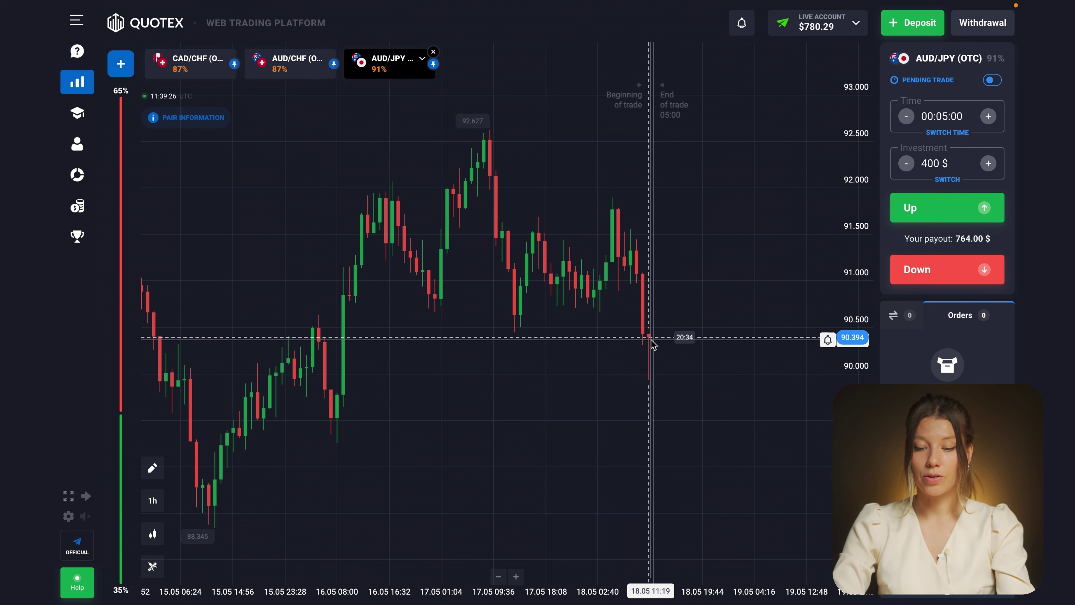
pyautogui.moveTo(473, 377); pyautogui.dragTo(501, 384)
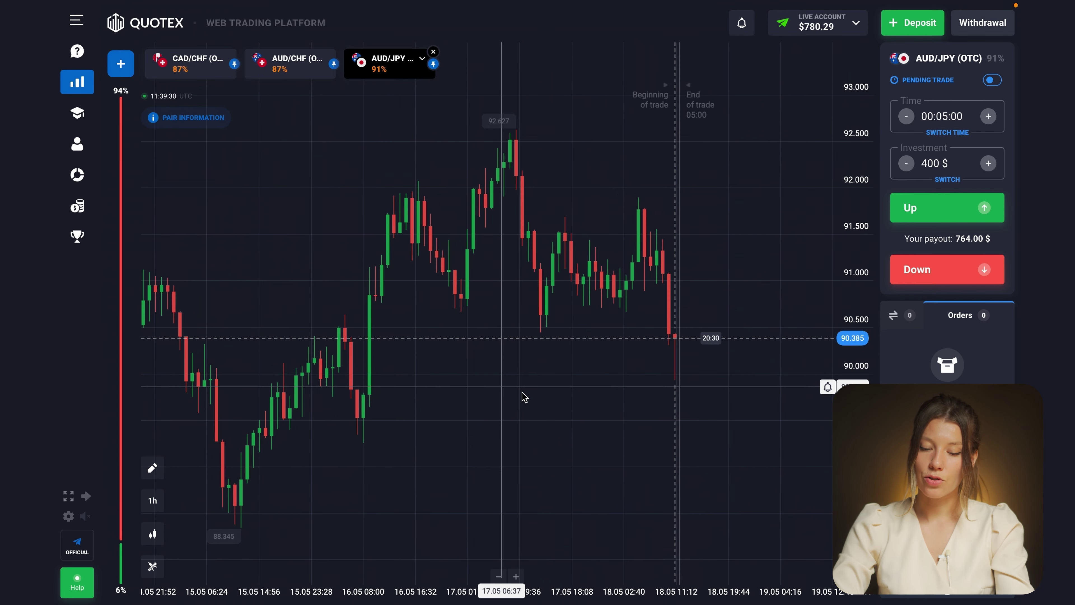
pyautogui.scroll(-3, 501, 279)
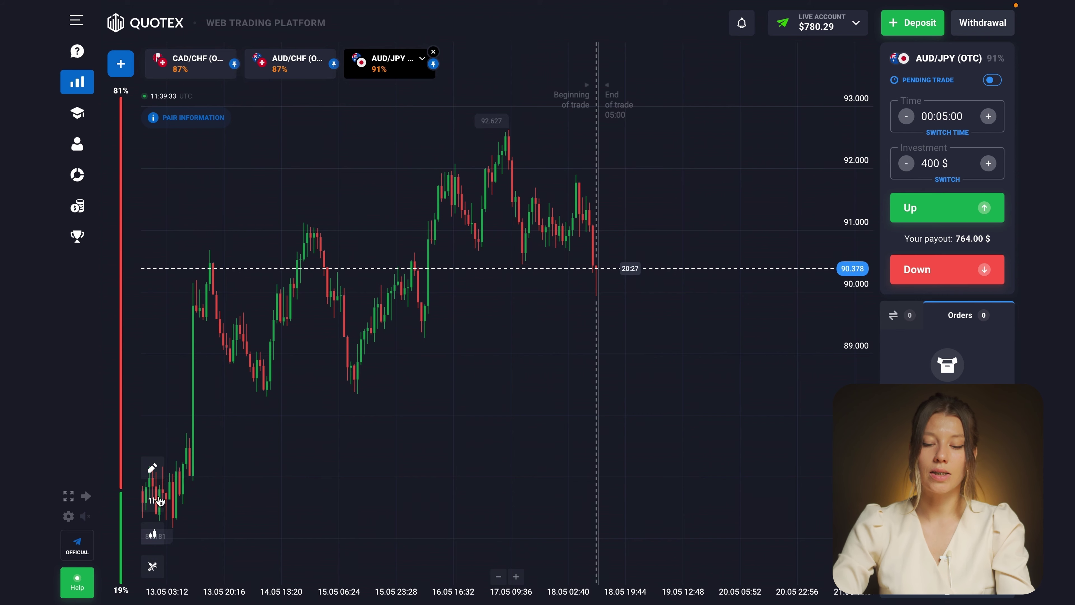
pyautogui.click(190, 492)
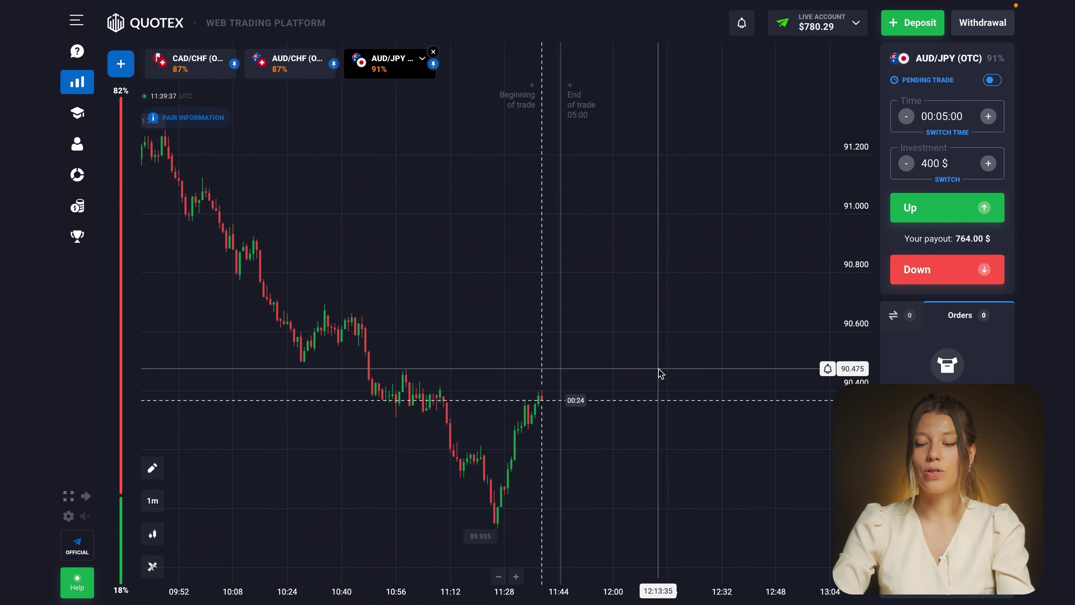
# Set the AUD/JPY trade expiry to 01:00 from the time presets
pyautogui.scroll(3, 660, 375)
pyautogui.moveTo(504, 308); pyautogui.dragTo(695, 299)
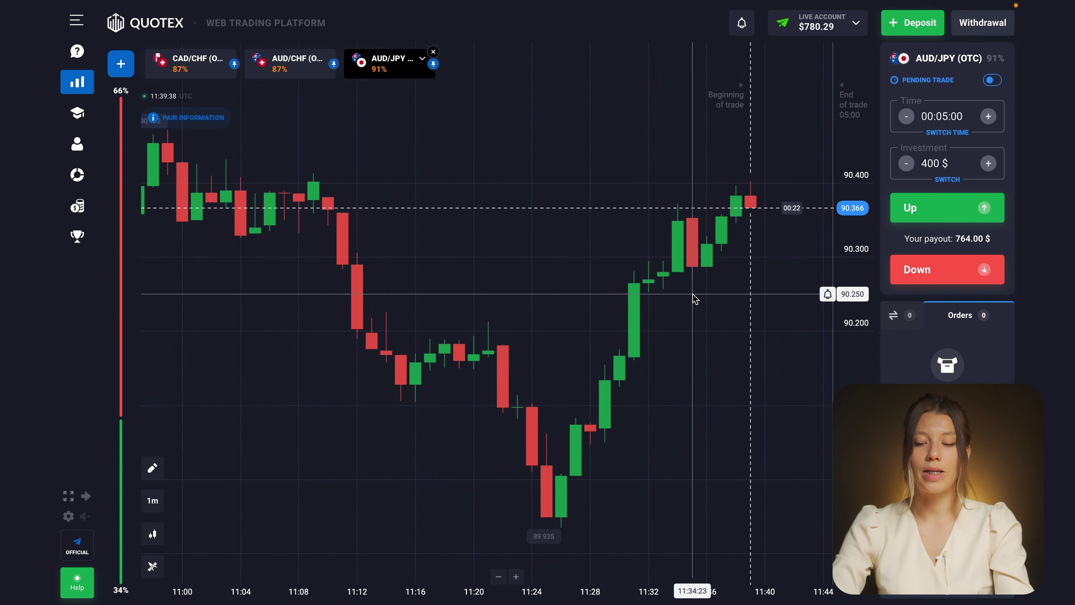
pyautogui.scroll(-1, 696, 299)
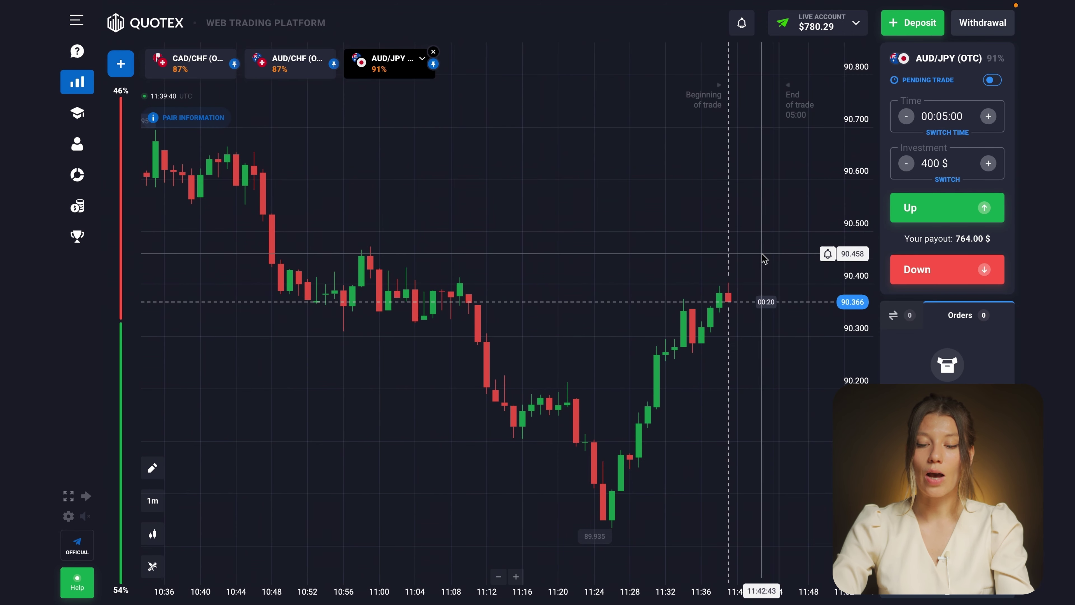
pyautogui.click(941, 119)
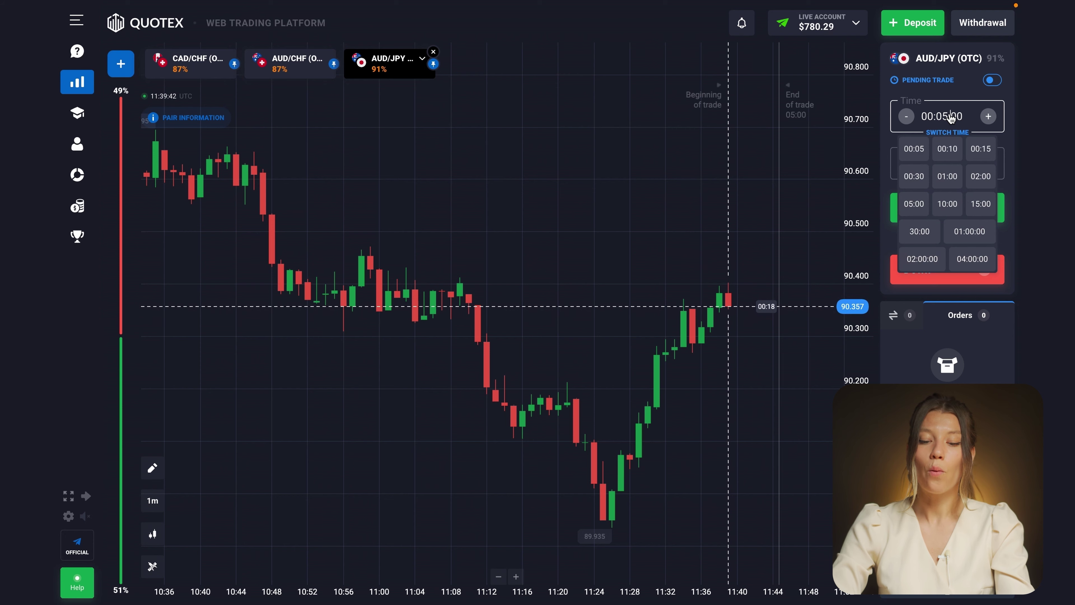
pyautogui.click(950, 177)
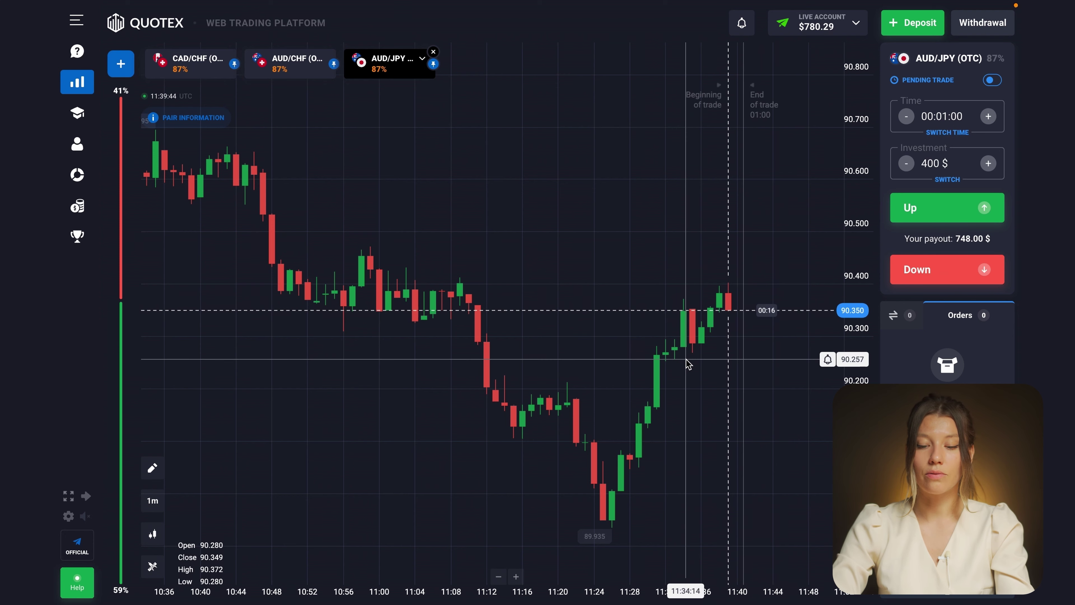
# Bring the latest candles into view and place a 700 $ Down trade on AUD/JPY
pyautogui.moveTo(763, 348); pyautogui.dragTo(644, 350)
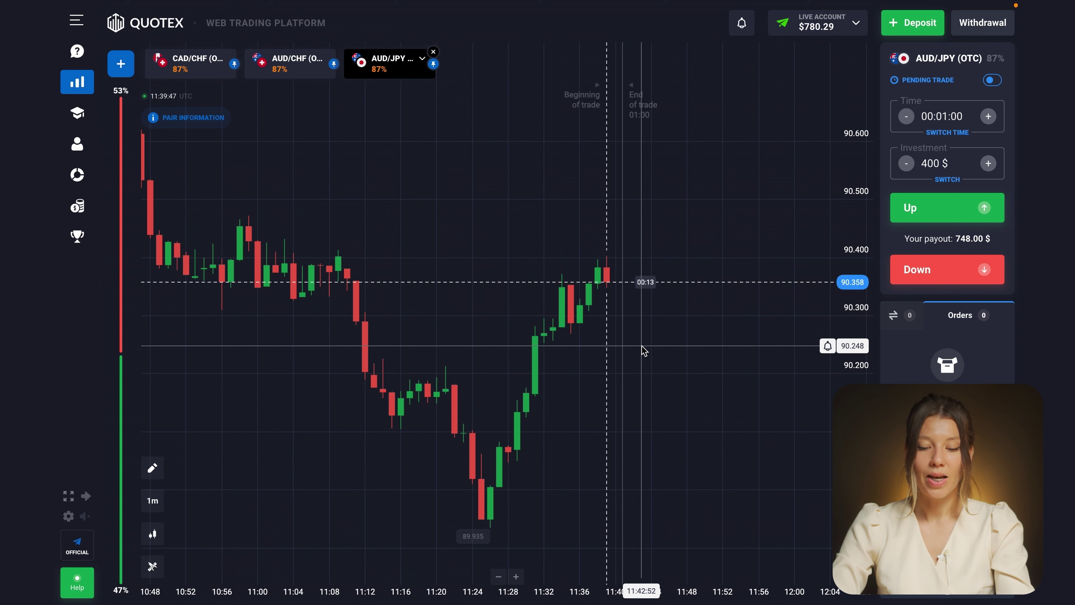
pyautogui.scroll(3, 689, 229)
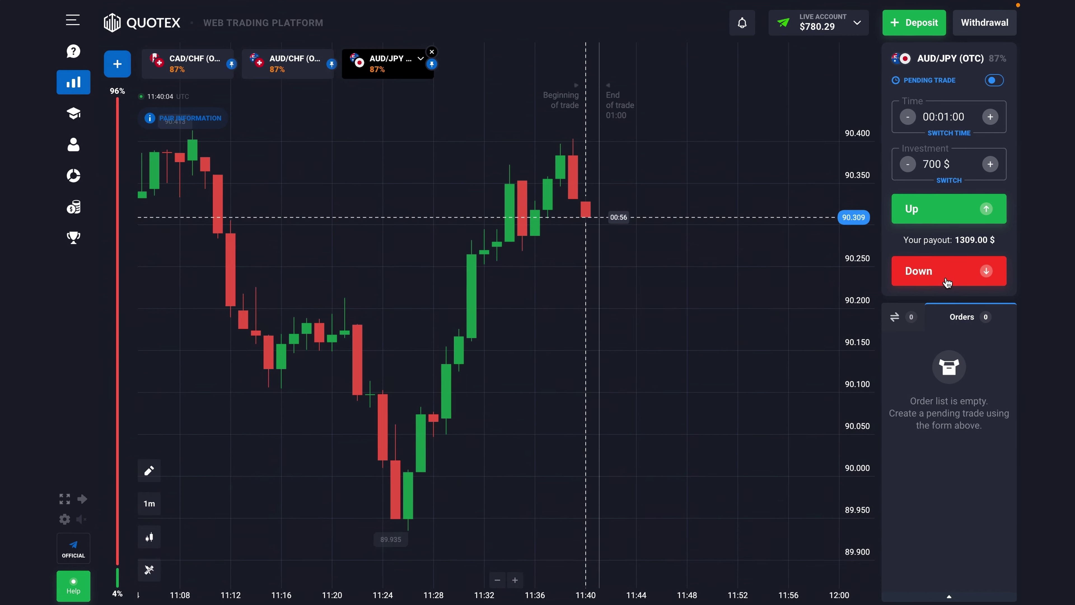
pyautogui.click(946, 283)
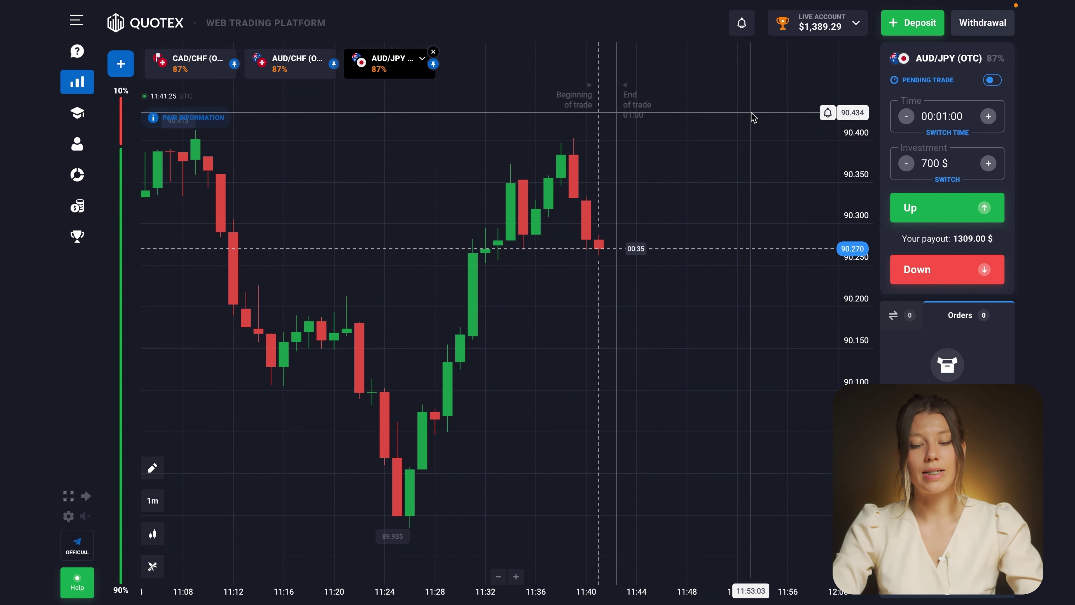
# Zoom the AUD/JPY chart out and back in while the 700 $ Down trade expires
pyautogui.scroll(-5, 687, 143)
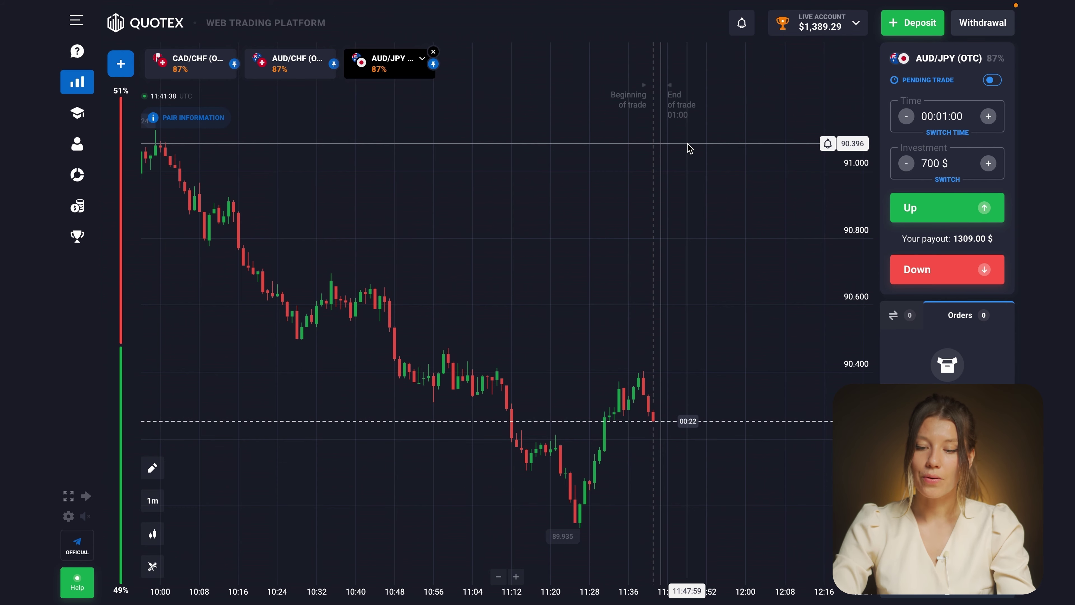
pyautogui.scroll(5, 685, 313)
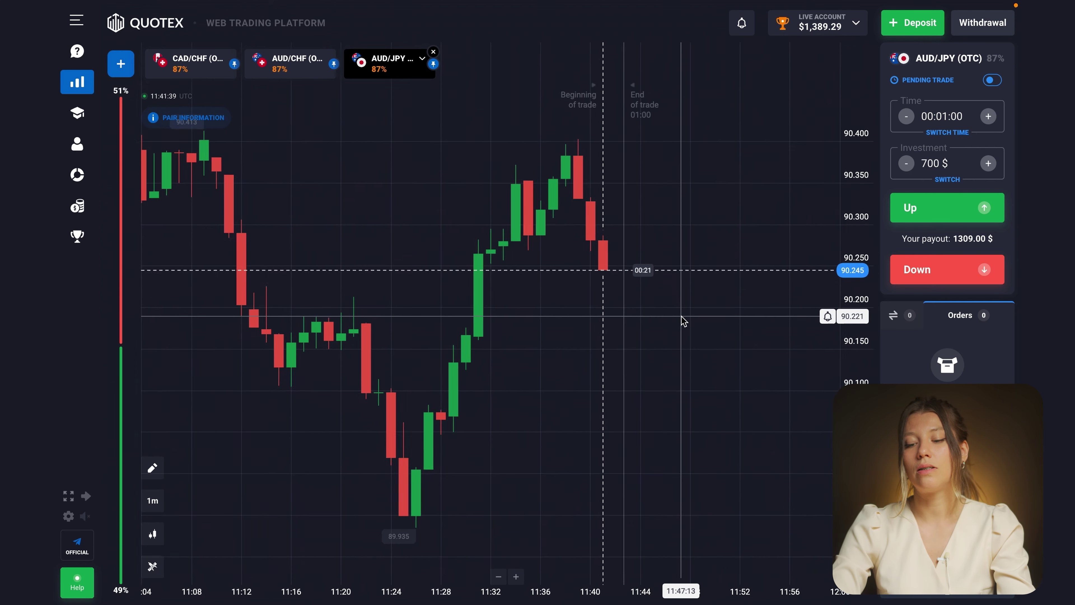
pyautogui.scroll(5, 683, 316)
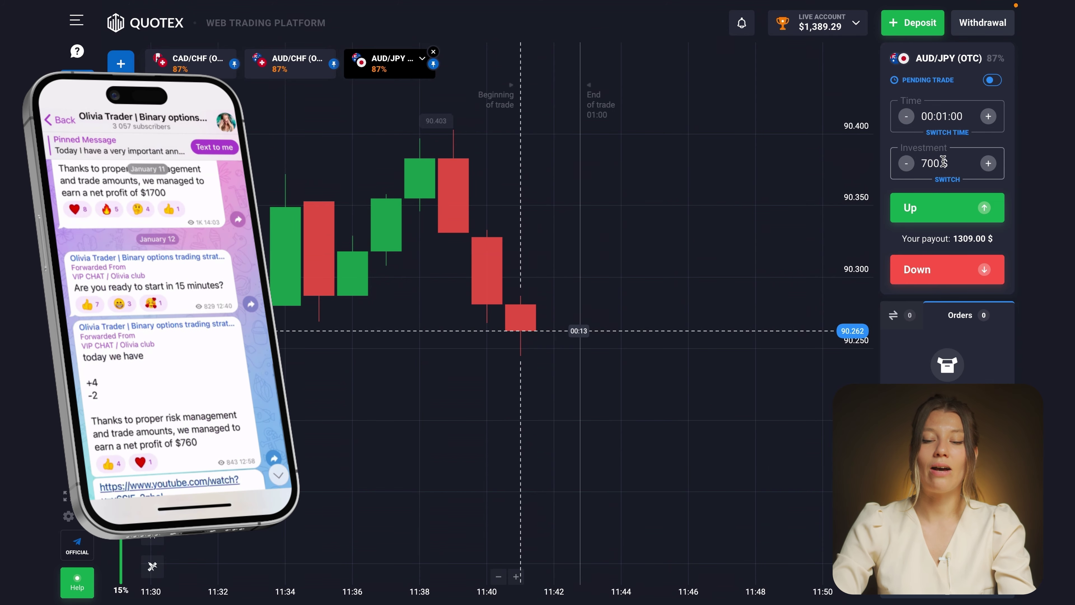
# Raise the stake from 700 to 1000 $ and place a one-minute Down trade on AUD/JPY
pyautogui.click(942, 162)
pyautogui.press('BackSpace')
pyautogui.press('BackSpace')
pyautogui.press('BackSpace')
pyautogui.write('1000')
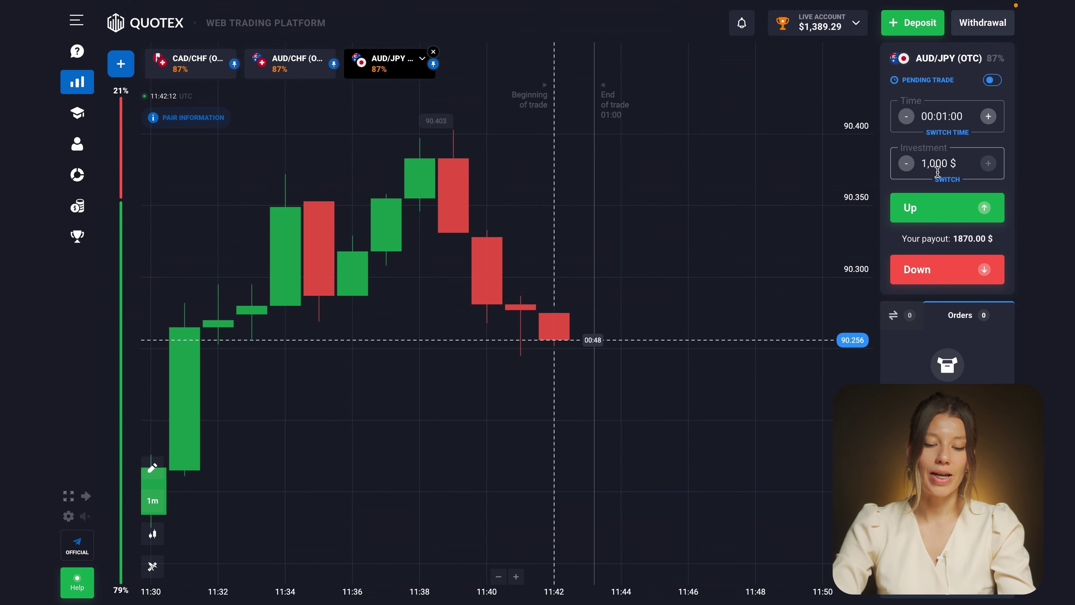
pyautogui.click(943, 272)
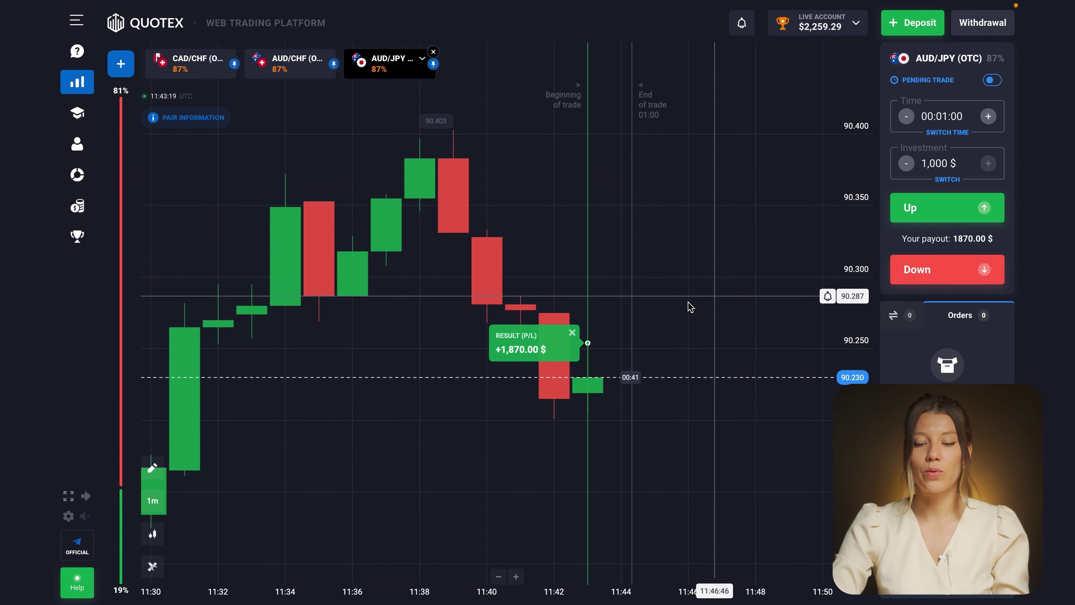
pyautogui.scroll(-3, 668, 298)
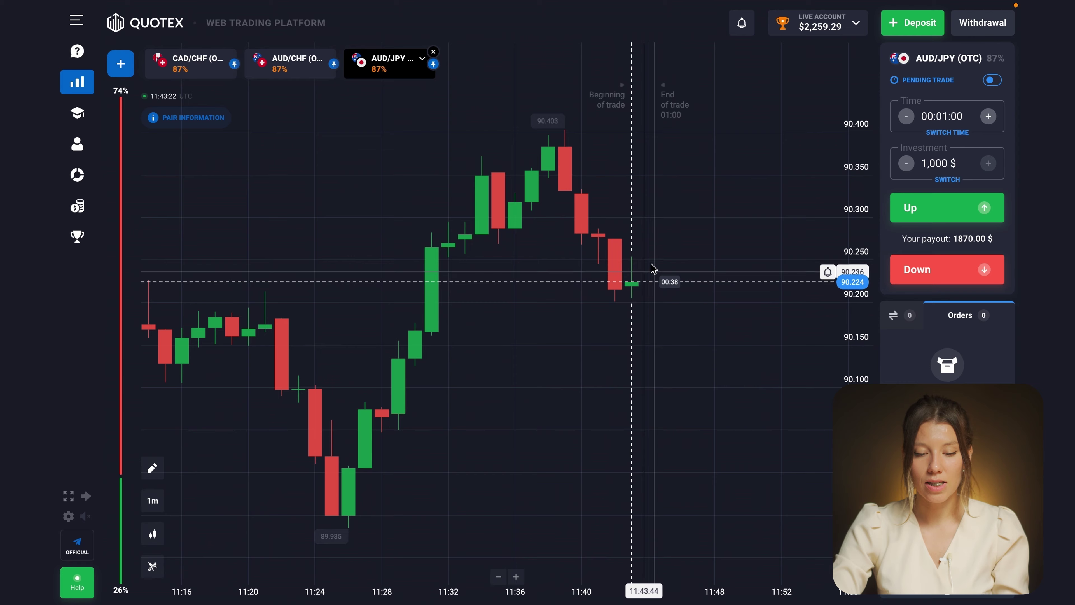
pyautogui.scroll(-3, 667, 252)
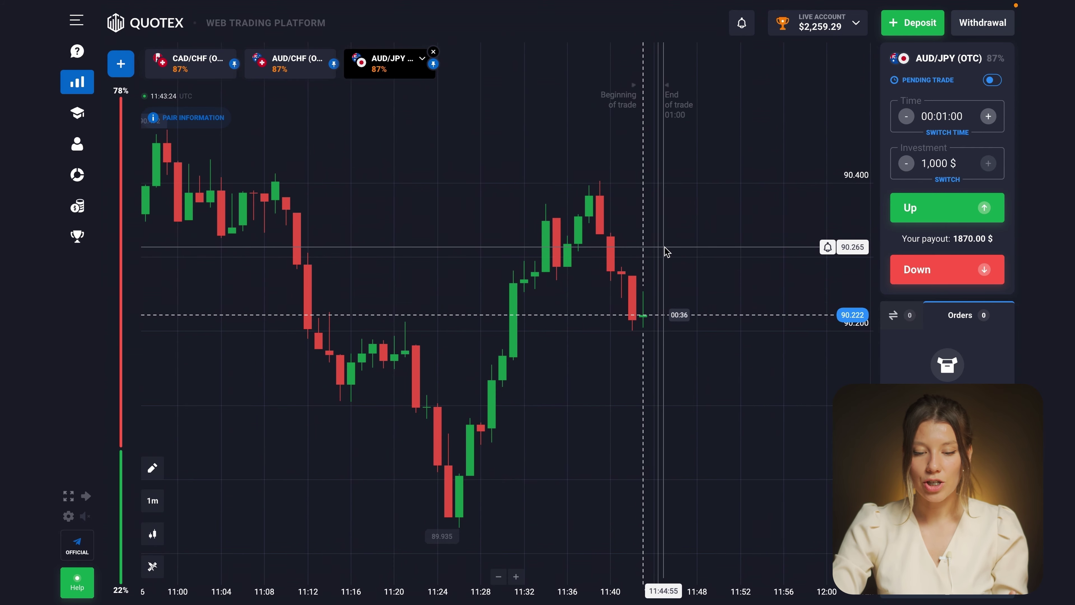
pyautogui.scroll(-5, 667, 251)
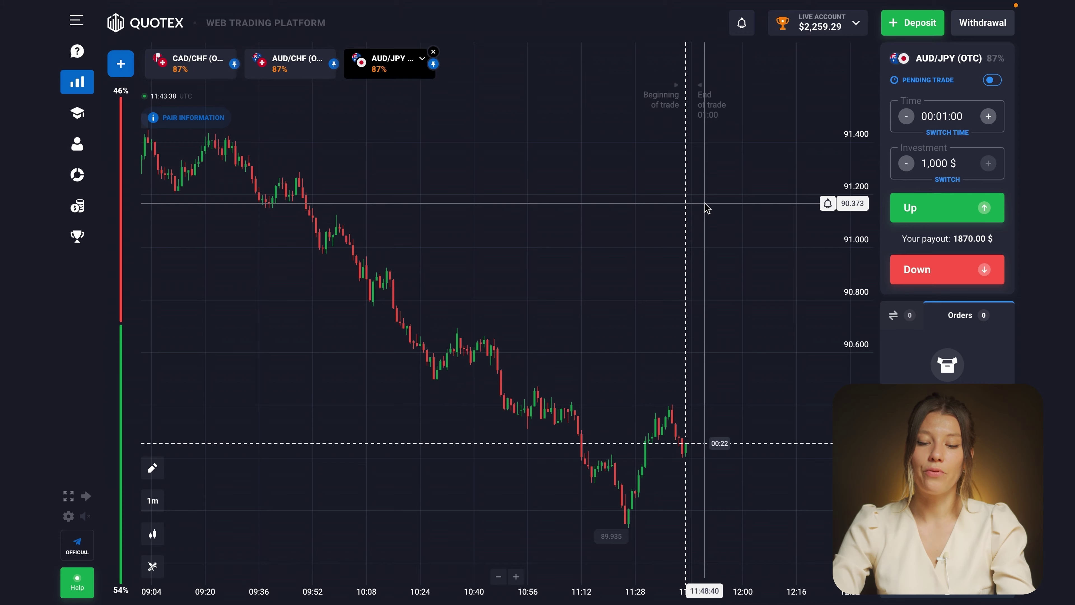
pyautogui.scroll(2, 705, 203)
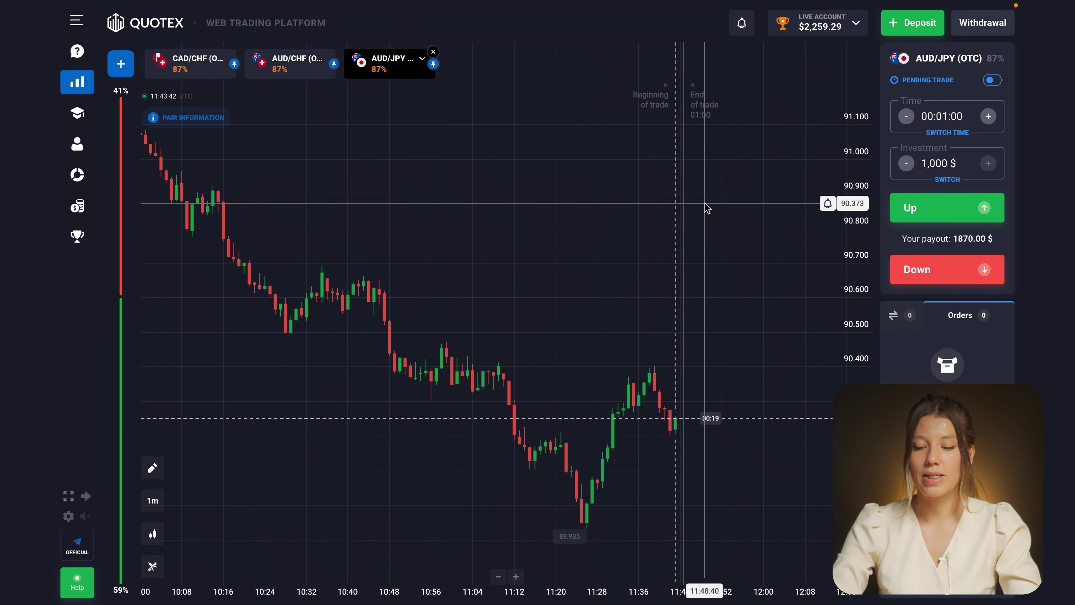
pyautogui.scroll(2, 705, 203)
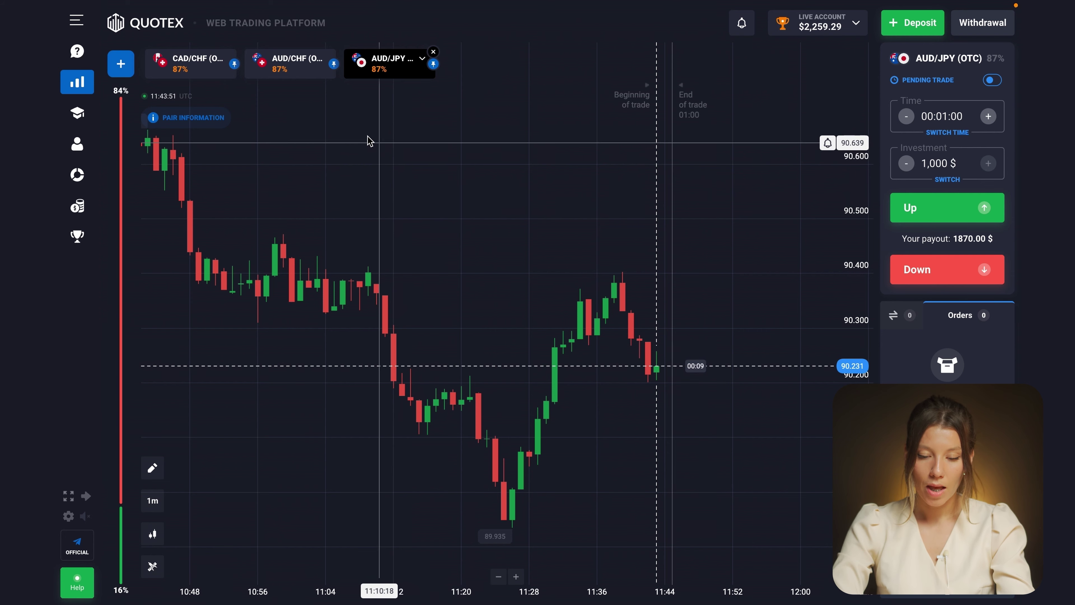
# Switch to AUD/CHF, review its one-minute chart, and place a 1,000 $ Up trade
pyautogui.click(289, 76)
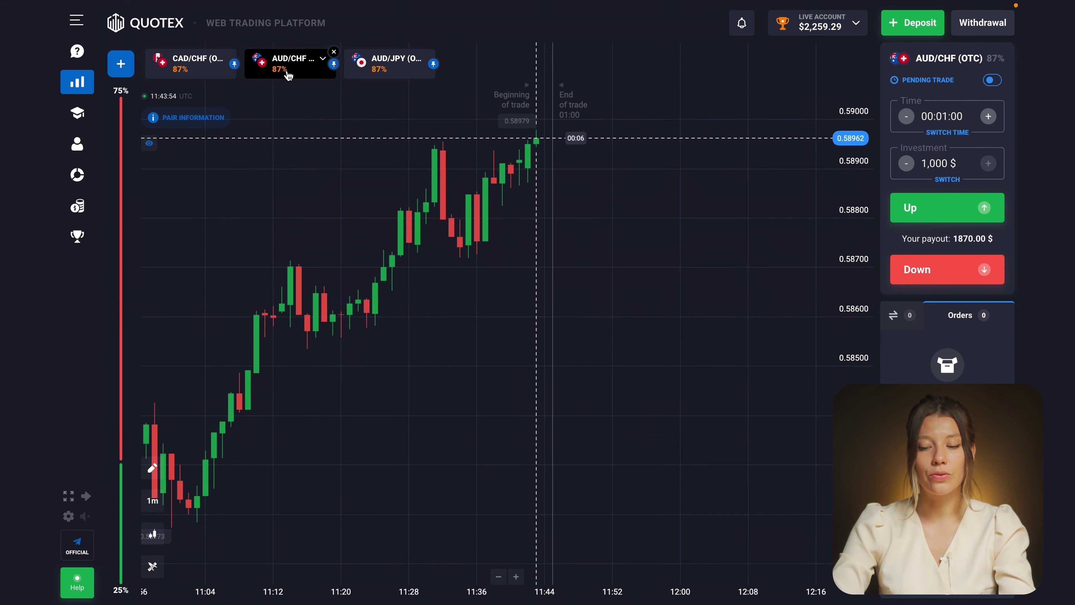
pyautogui.scroll(-5, 353, 191)
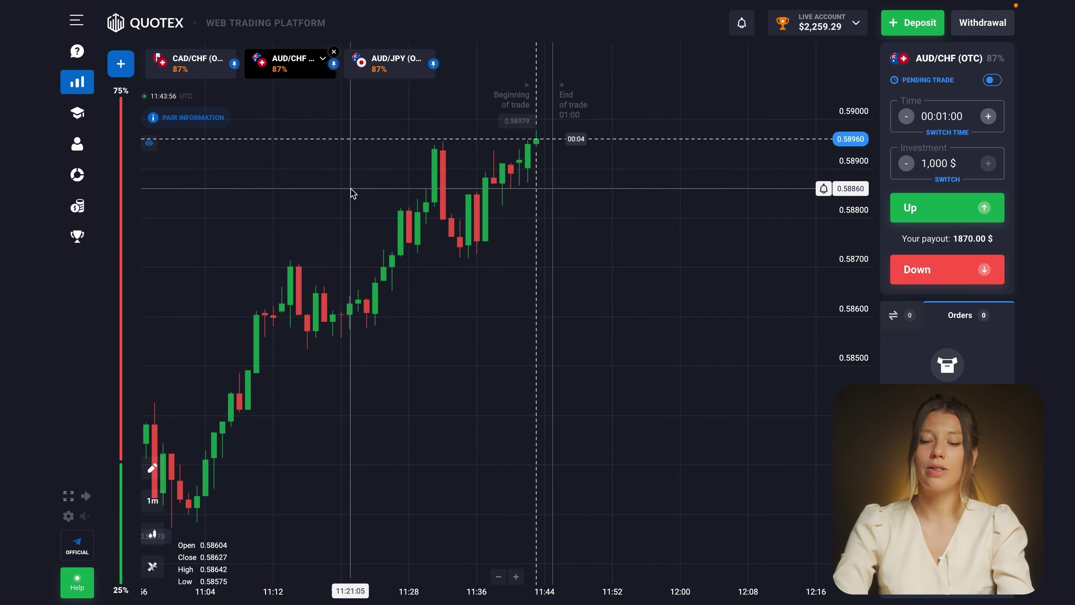
pyautogui.moveTo(496, 182); pyautogui.dragTo(363, 223)
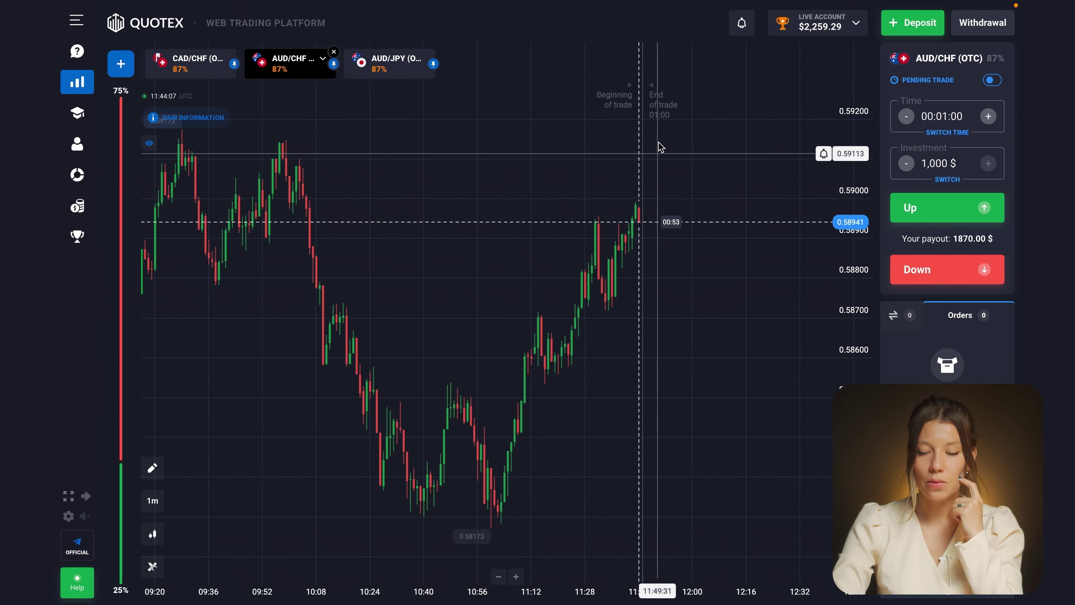
pyautogui.scroll(6, 661, 152)
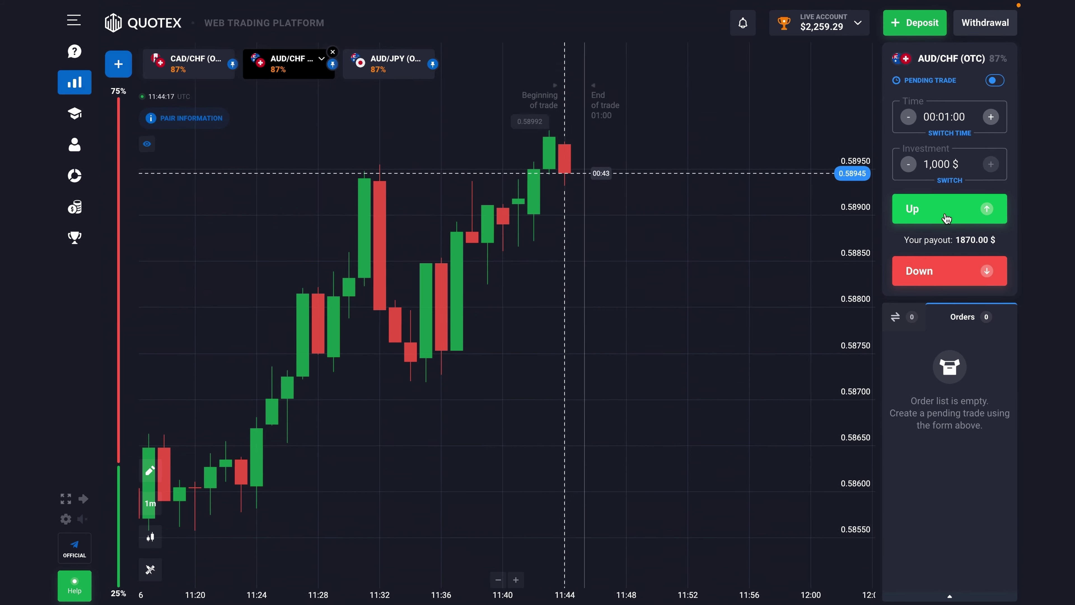
pyautogui.click(944, 207)
pyautogui.click(944, 207)
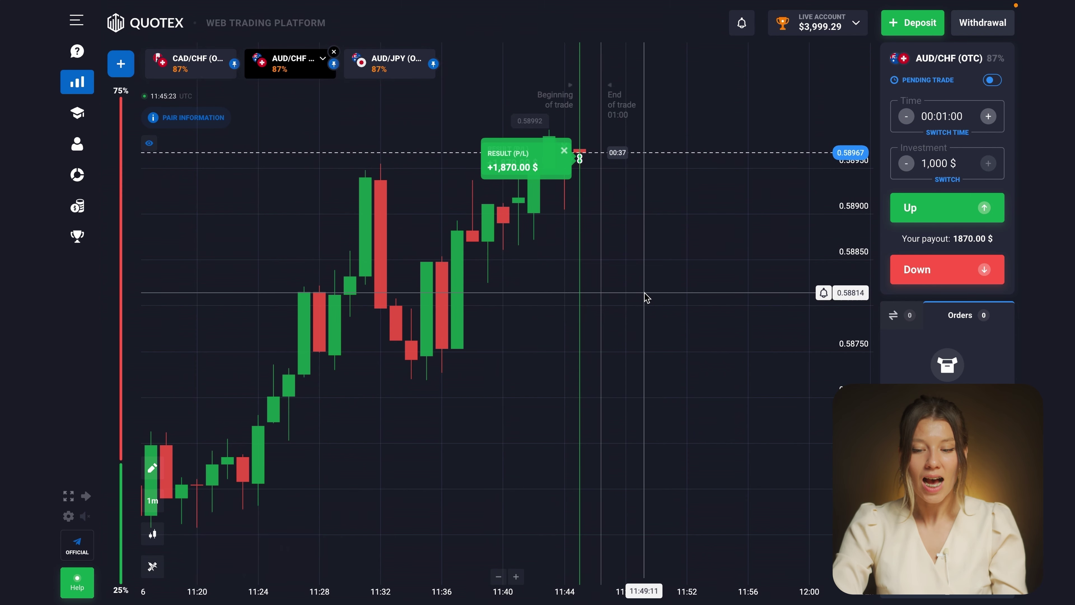
# Zoom out on the AUD/CHF chart, then switch to the CAD/CHF (OTC) chart
pyautogui.scroll(-5, 645, 297)
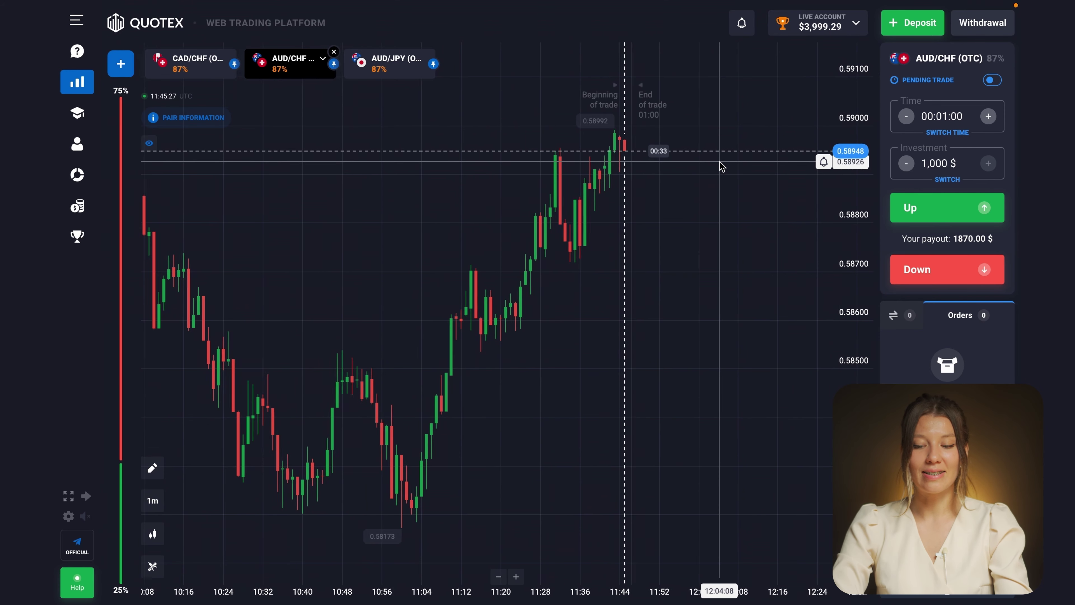
pyautogui.scroll(-3, 721, 166)
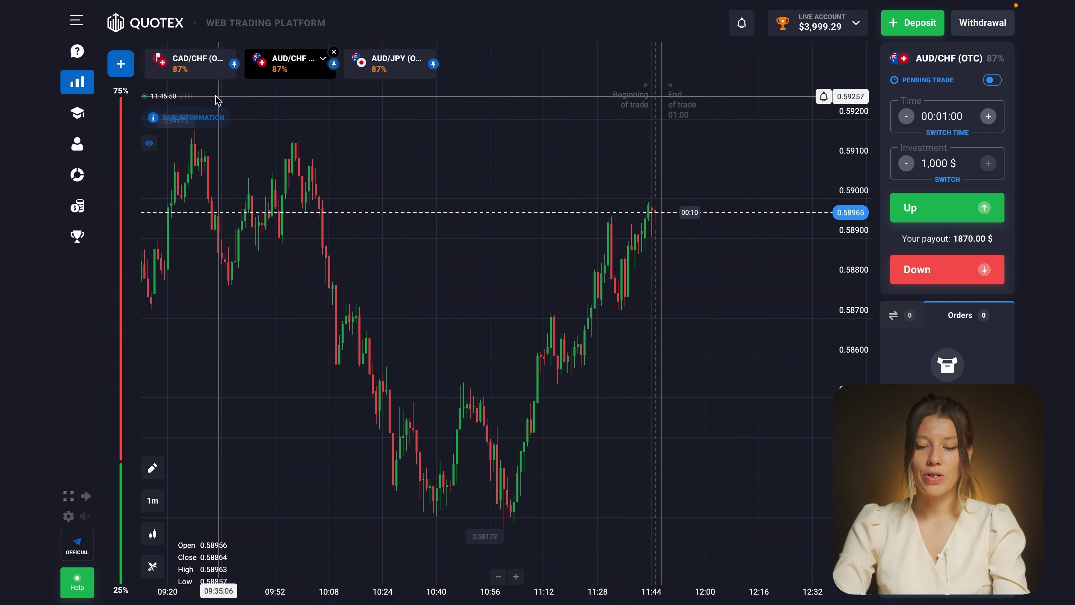
pyautogui.click(188, 74)
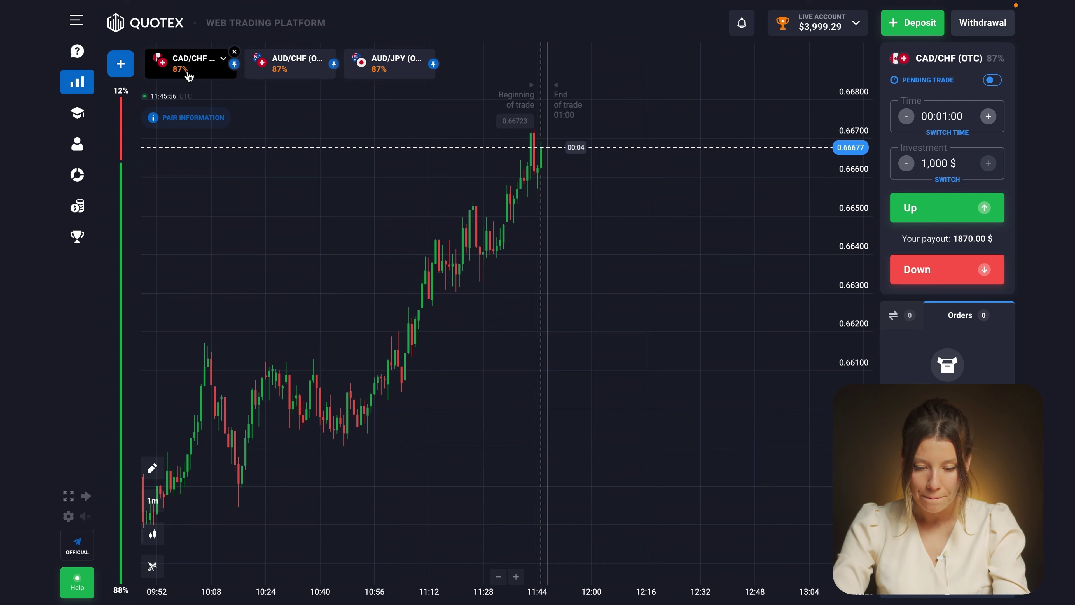
# Change the CAD/CHF candles from 1m to 5m and review the chart history
pyautogui.moveTo(409, 281); pyautogui.dragTo(353, 286)
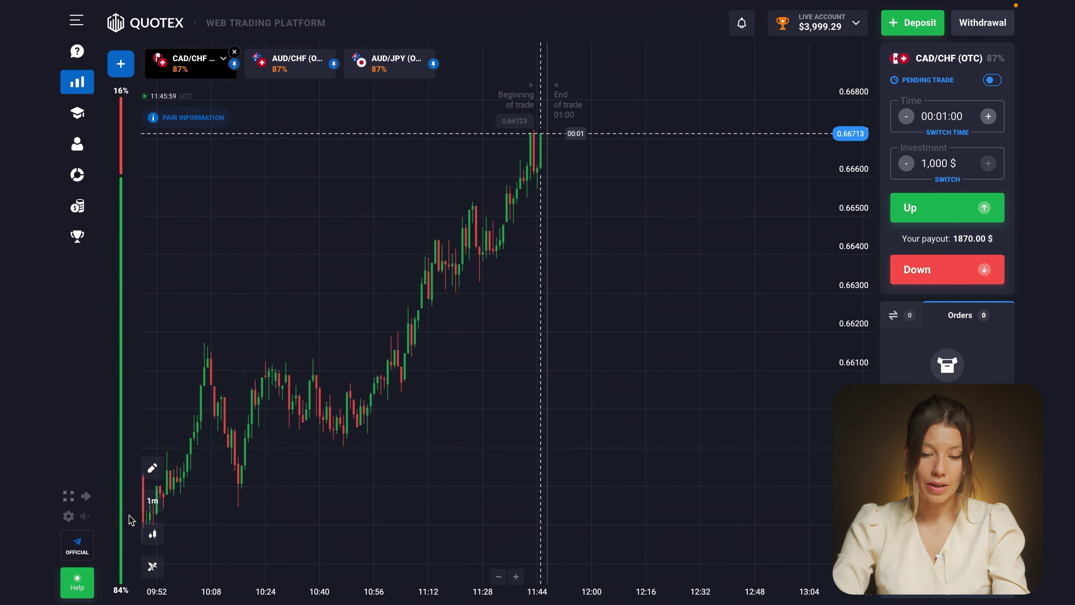
pyautogui.click(152, 500)
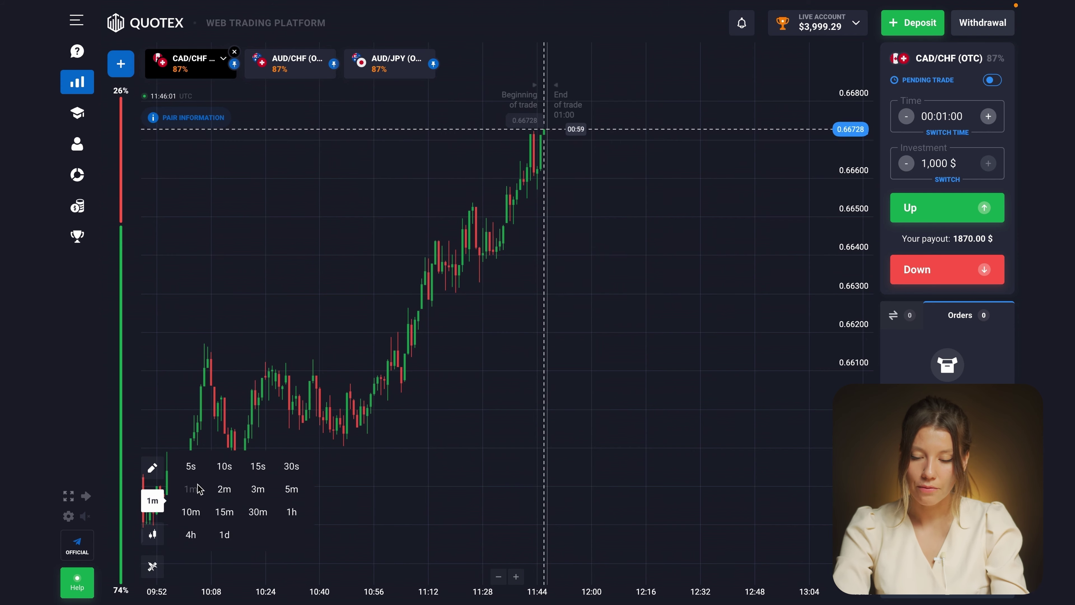
pyautogui.click(292, 489)
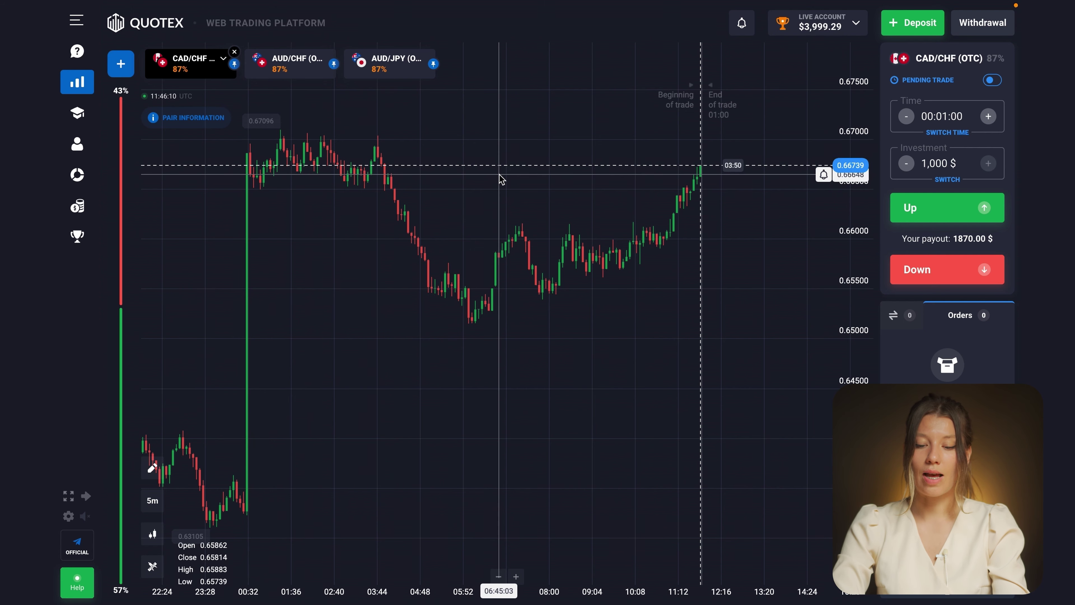
pyautogui.moveTo(582, 162); pyautogui.dragTo(425, 194)
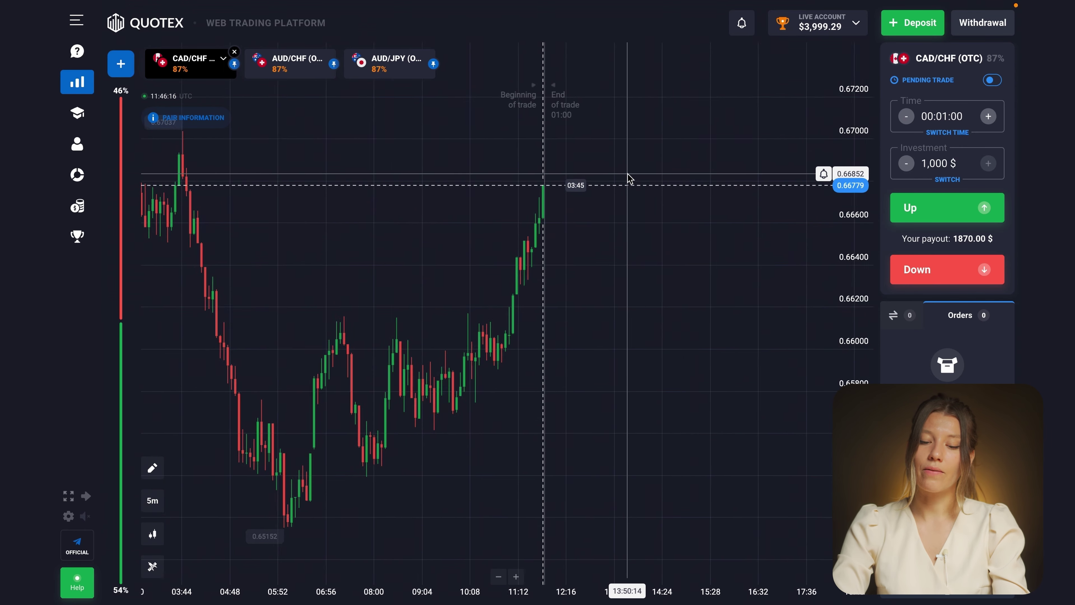
pyautogui.scroll(5, 630, 177)
pyautogui.scroll(3, 664, 131)
pyautogui.scroll(3, 664, 131)
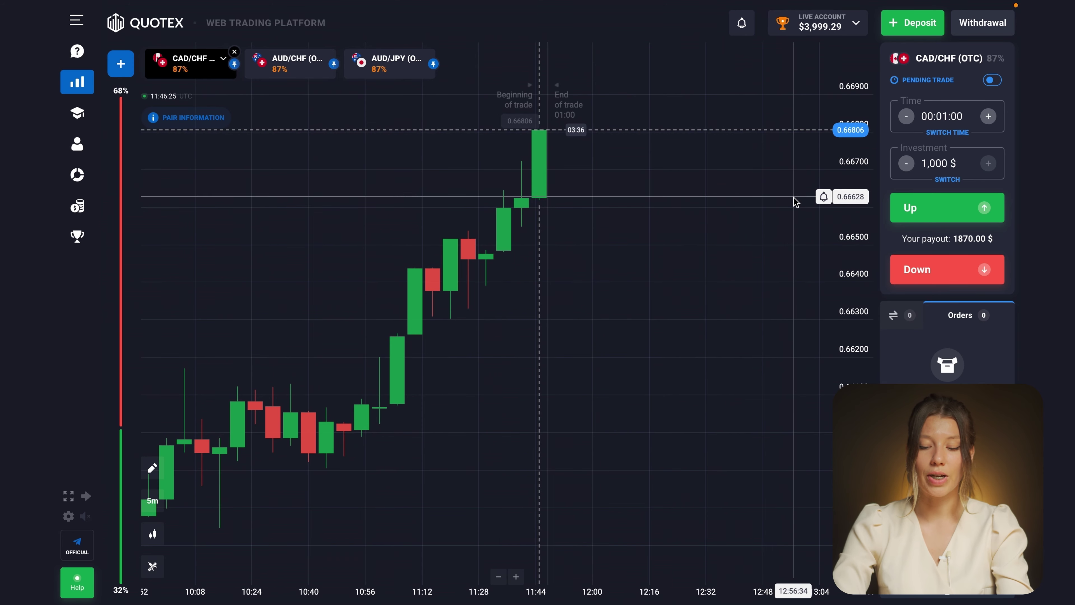
# Place a 1,000 $ Down trade on CAD/CHF and follow the latest candles
pyautogui.click(937, 279)
pyautogui.click(937, 280)
pyautogui.click(937, 279)
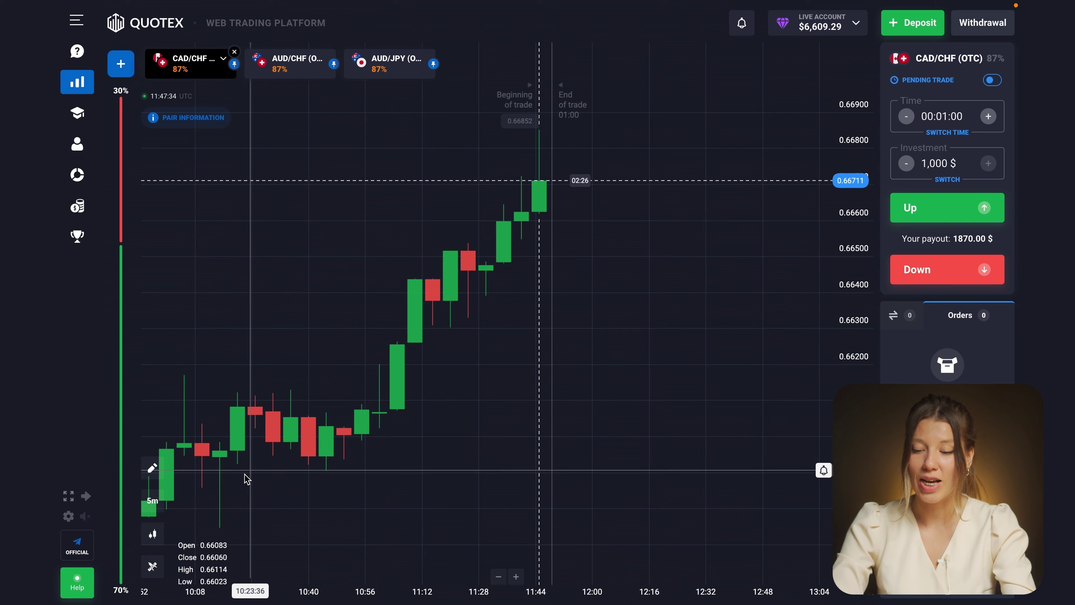
pyautogui.scroll(-1, 543, 350)
pyautogui.scroll(-1, 543, 351)
pyautogui.moveTo(475, 353); pyautogui.dragTo(492, 372)
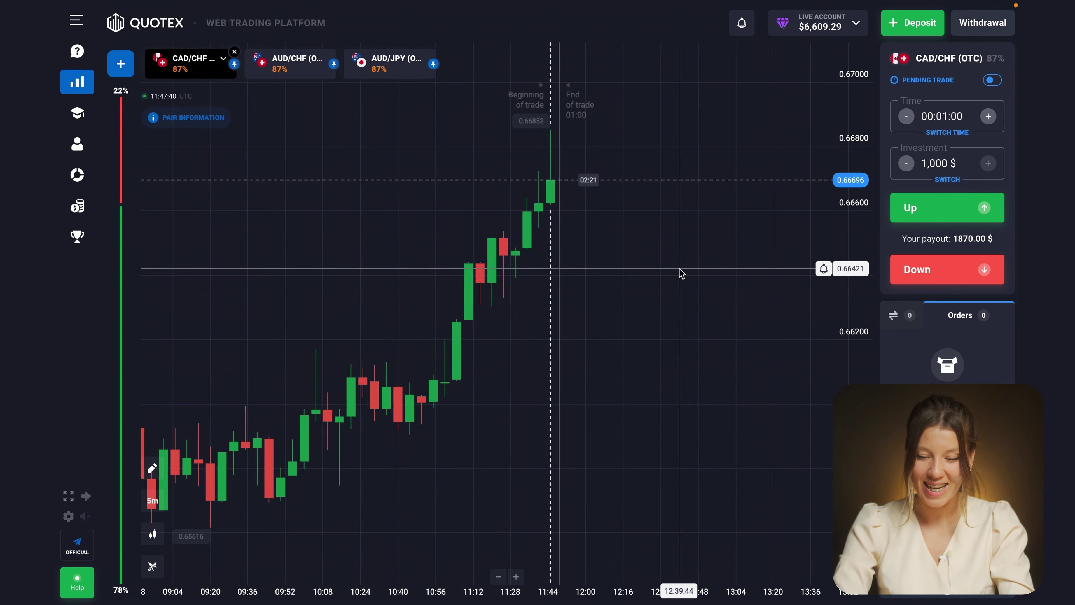